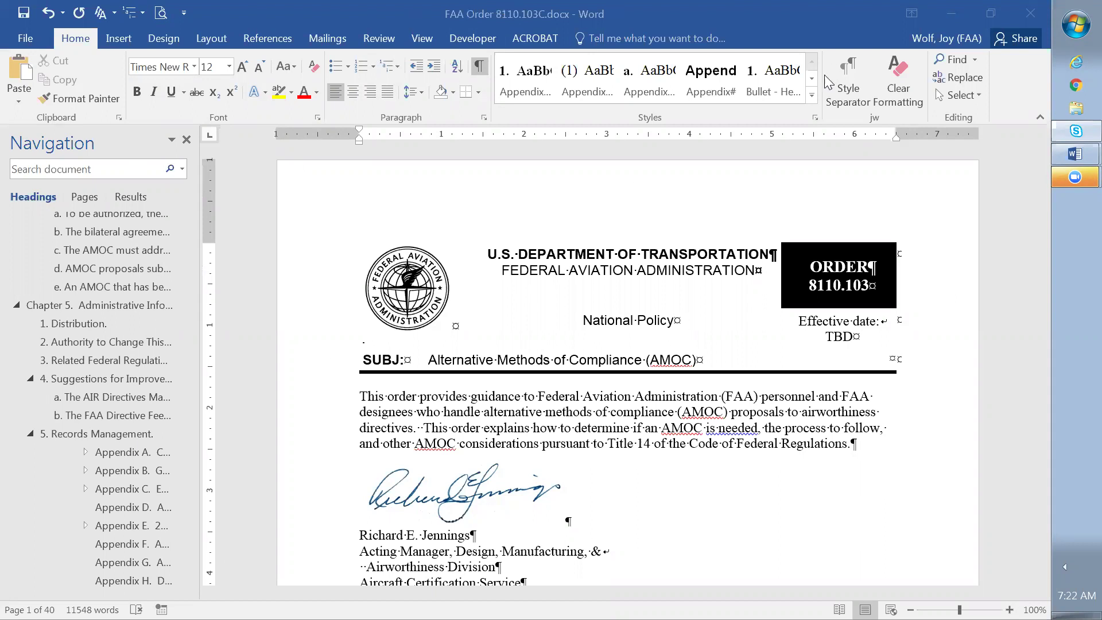
Inspect the Appendix# style's settings in Word and close them without changes.
click(713, 78)
right_click(712, 78)
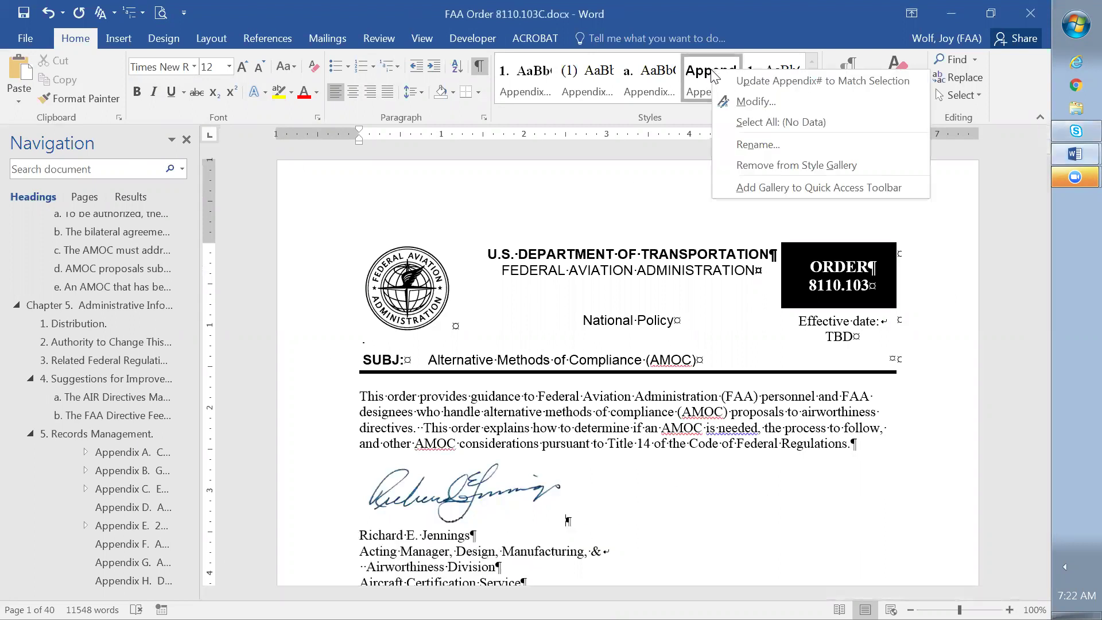
click(738, 102)
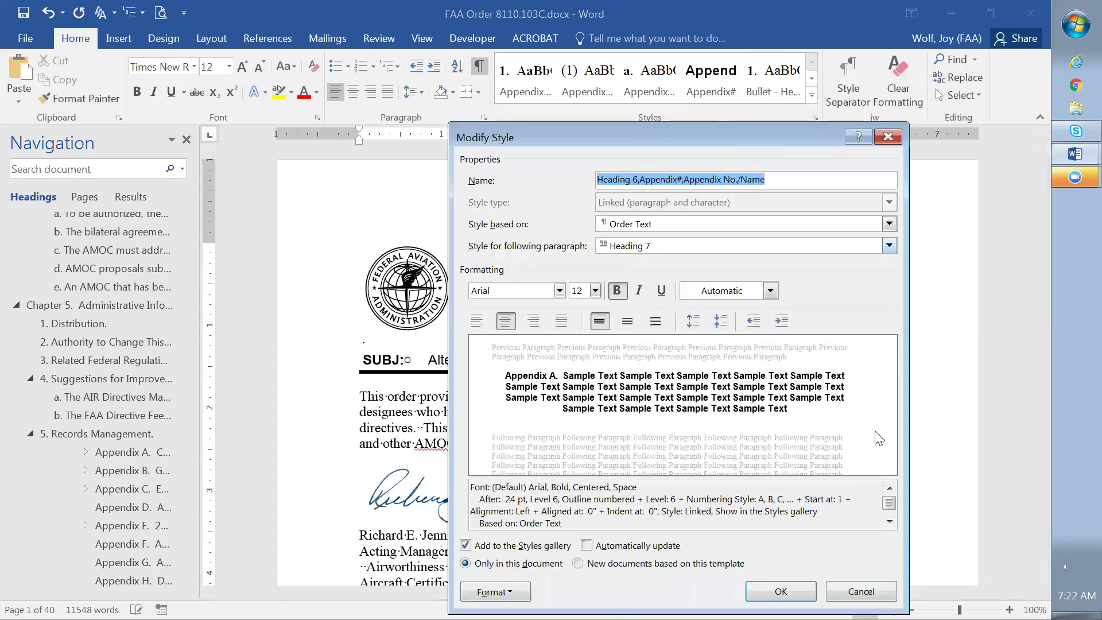
click(861, 591)
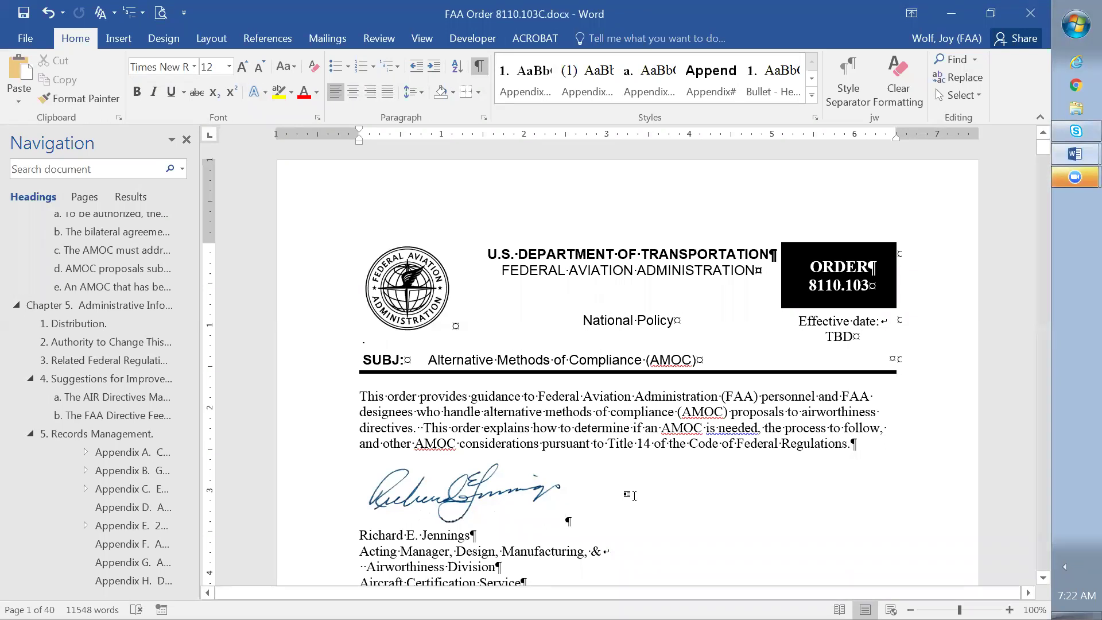
Start Save As into the folder to delete with PDF chosen as the file type.
click(24, 40)
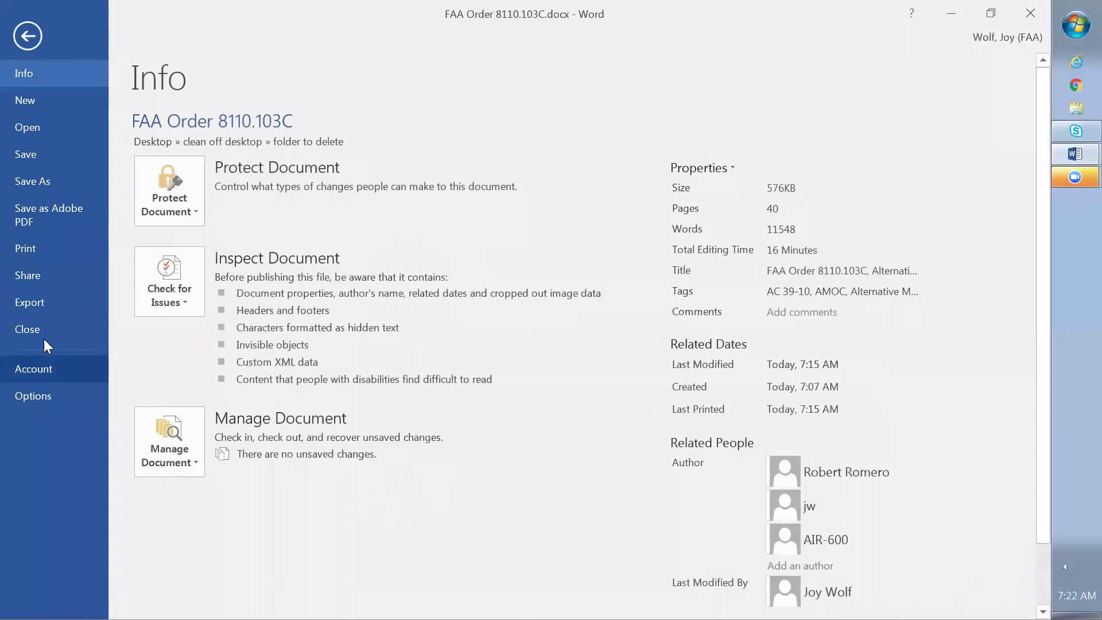
click(44, 177)
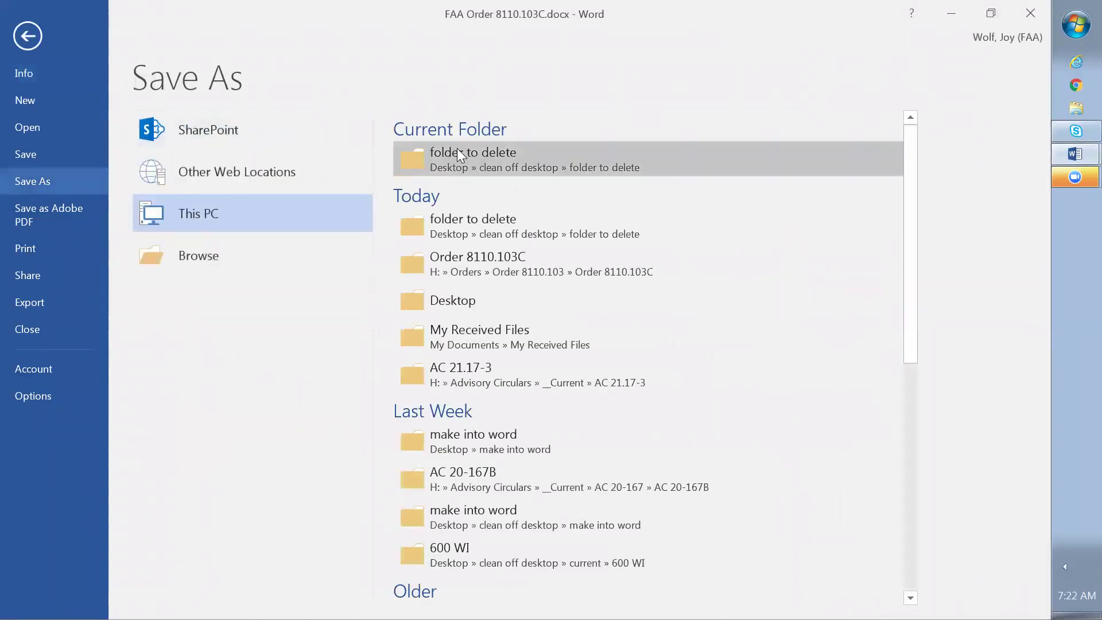
click(461, 154)
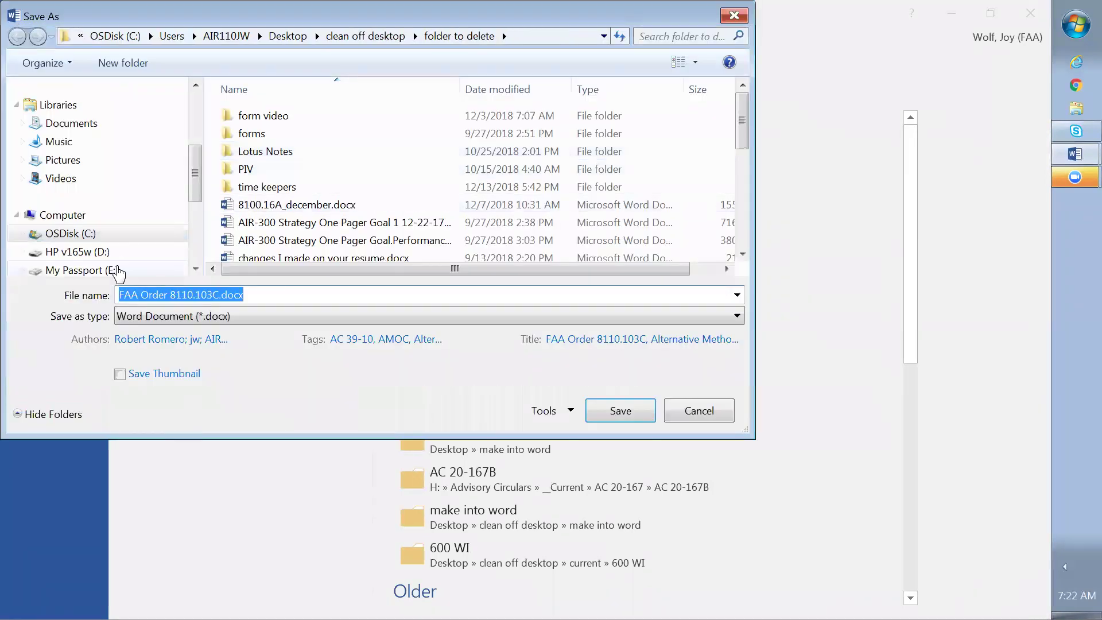
click(258, 317)
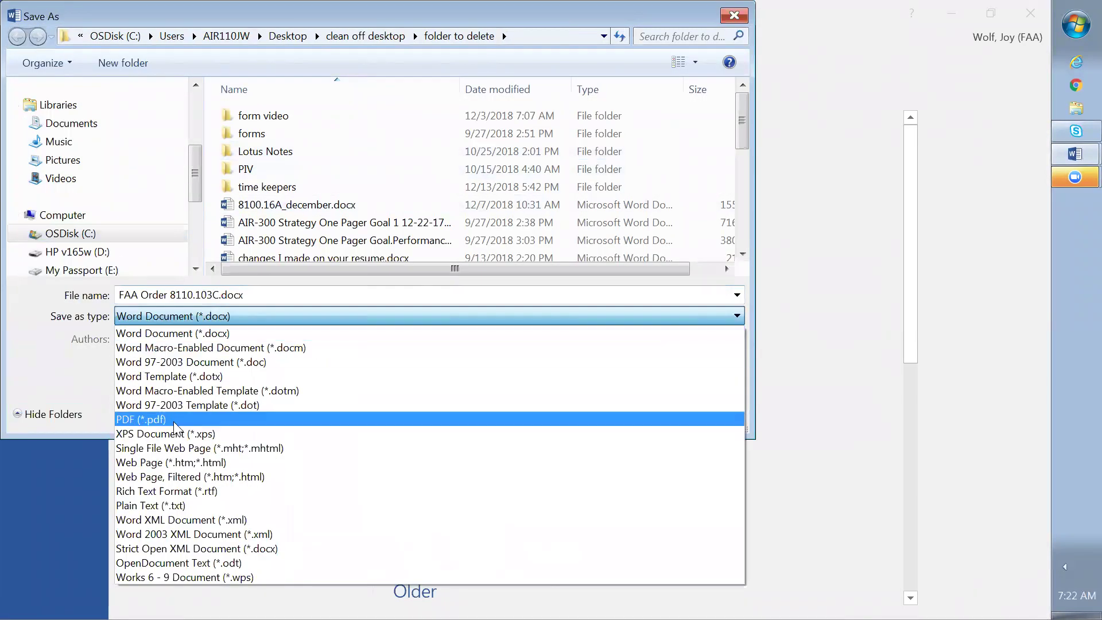
click(173, 420)
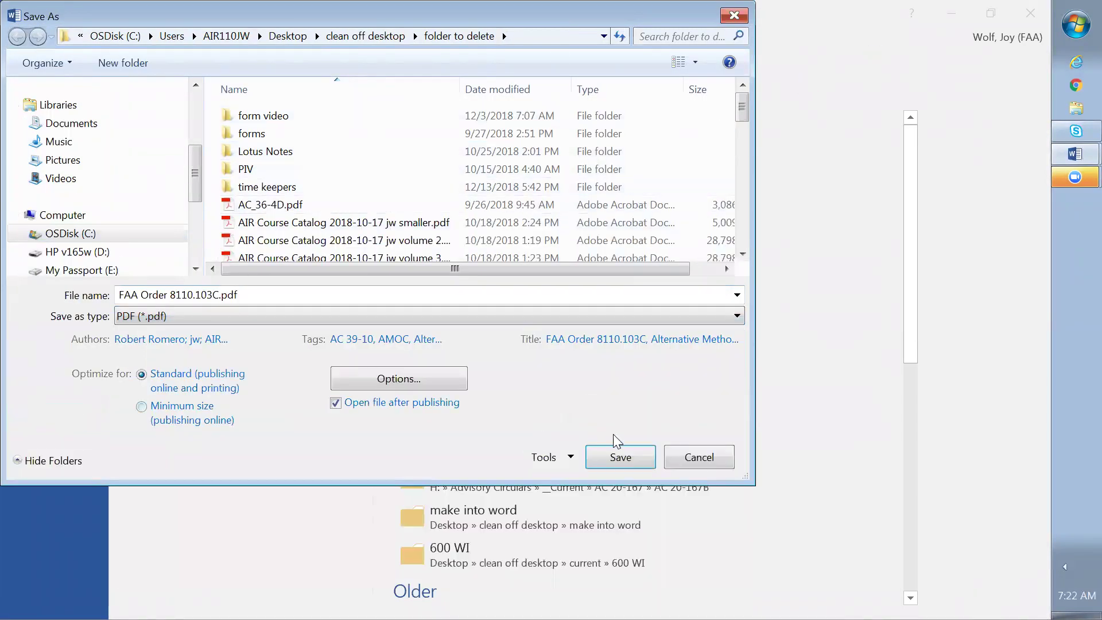
Enable heading bookmarks and structure tags in PDF Options, save and replace the existing PDF.
click(408, 384)
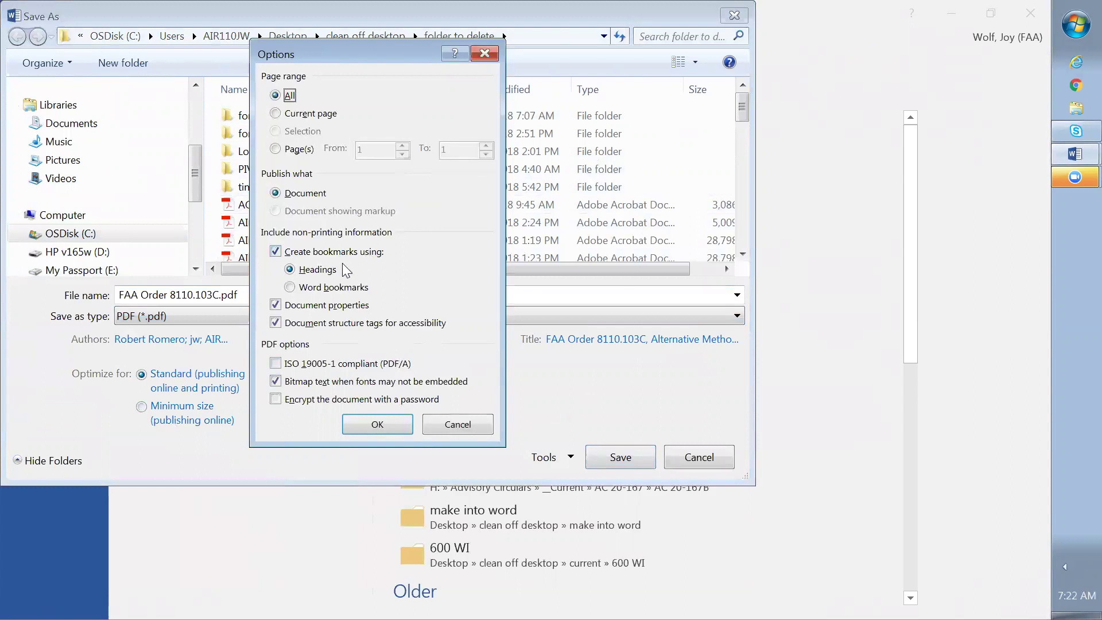
click(376, 424)
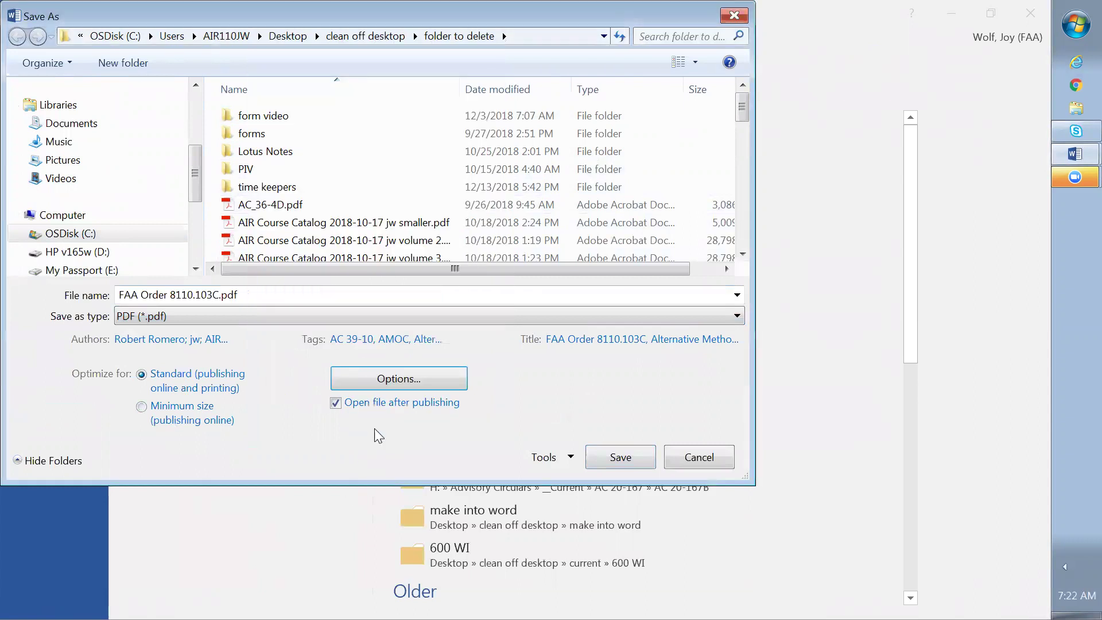
click(624, 462)
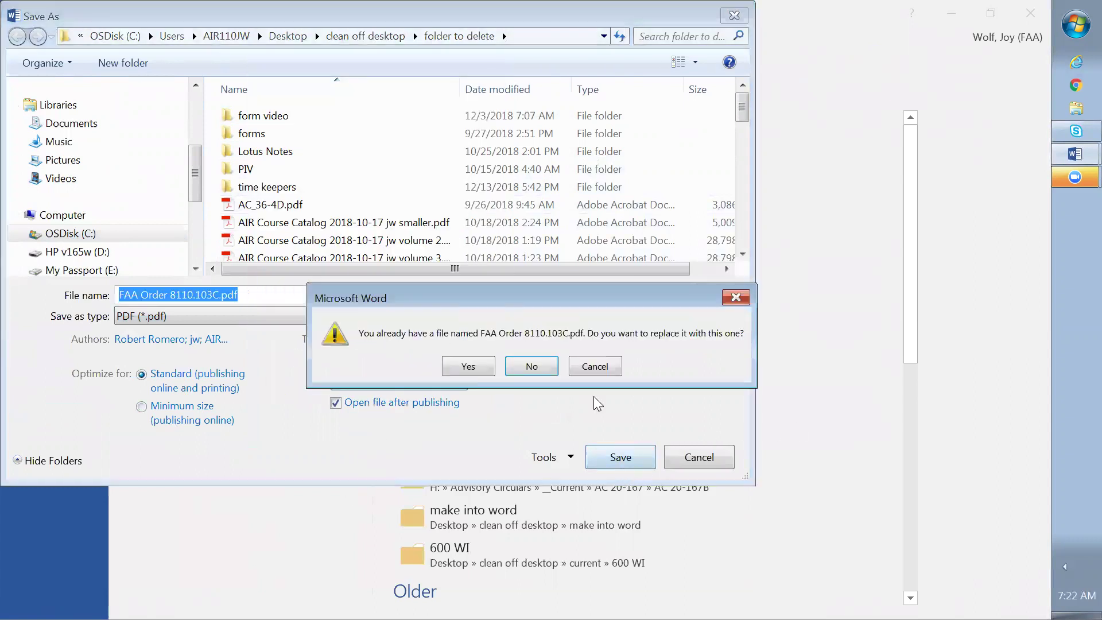
click(482, 367)
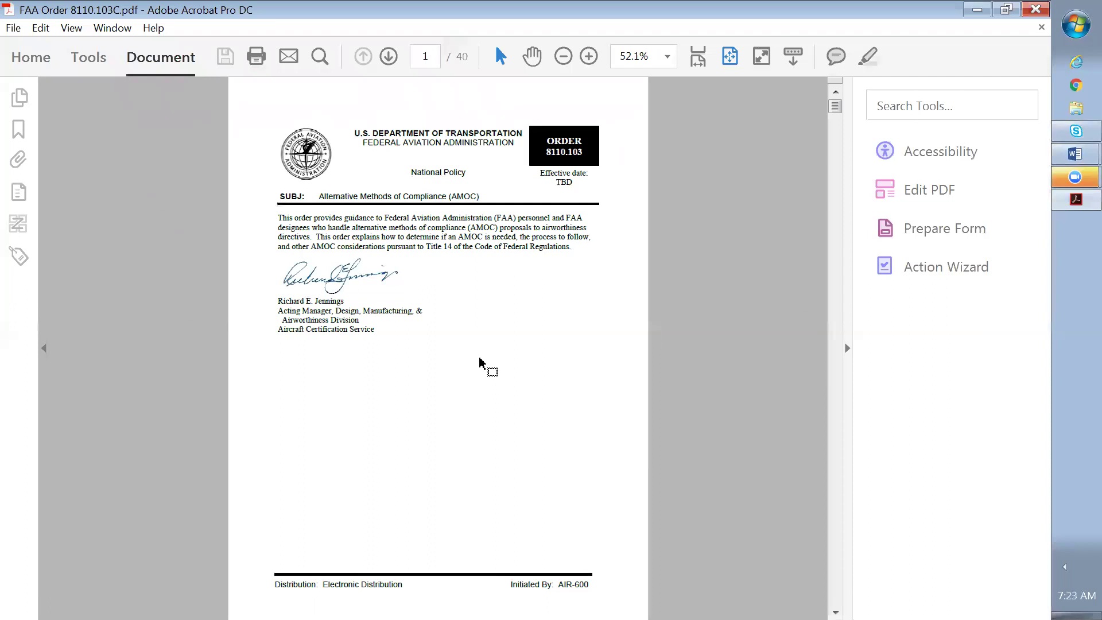
Run a Full Check from the Accessibility tools on all pages of the PDF.
click(943, 152)
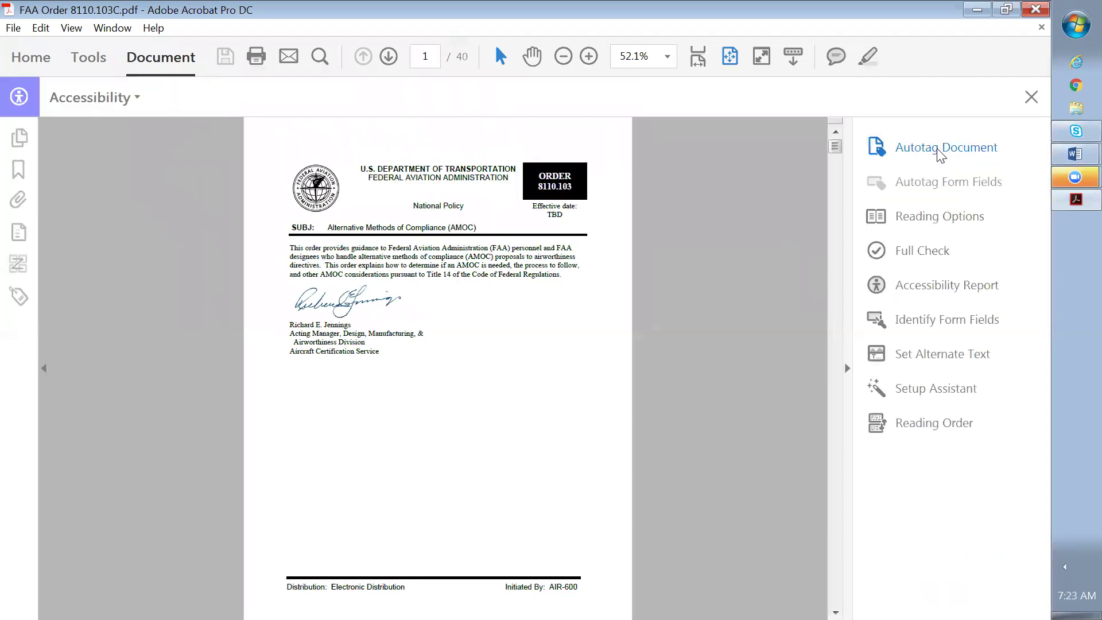
click(938, 253)
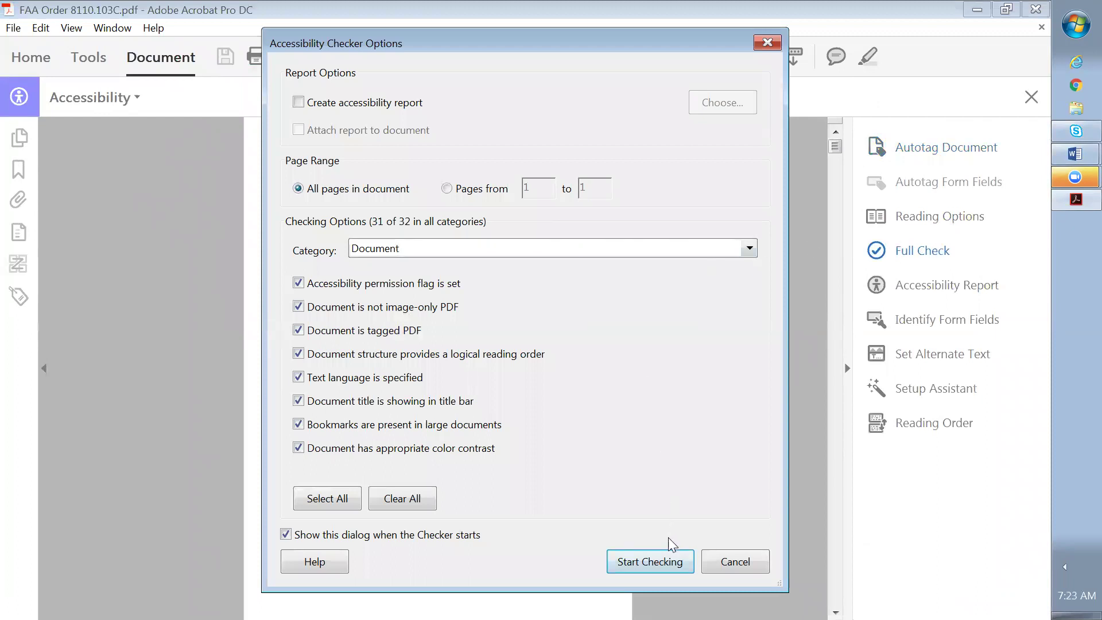
click(659, 560)
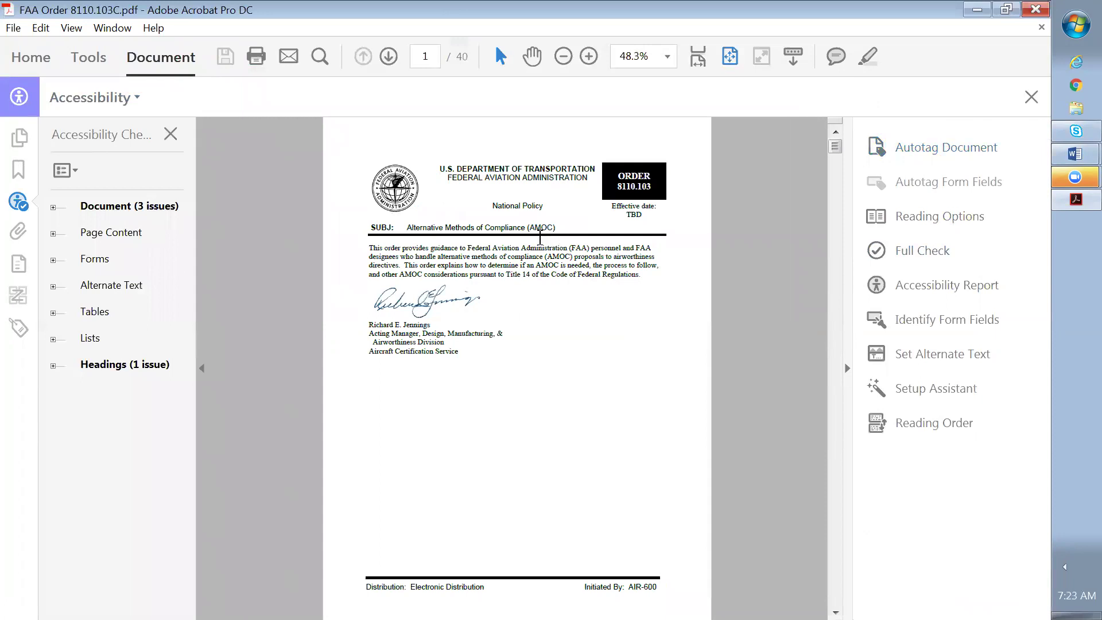
Expand the Document and Headings results and jump to Element 1 under Appropriate nesting.
click(53, 208)
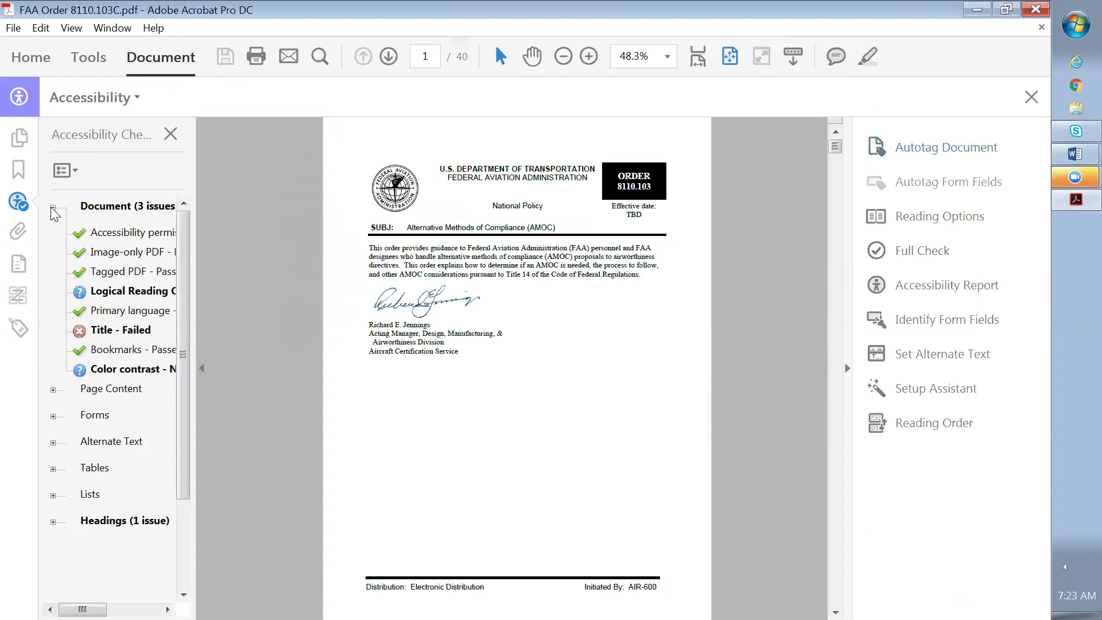
click(52, 520)
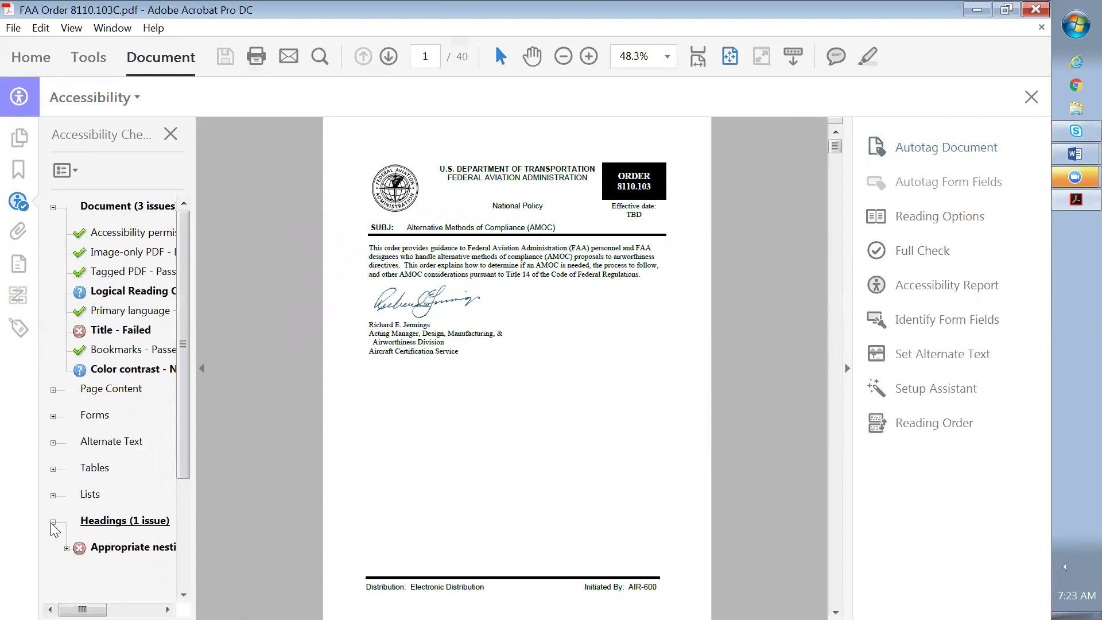
click(67, 549)
click(123, 569)
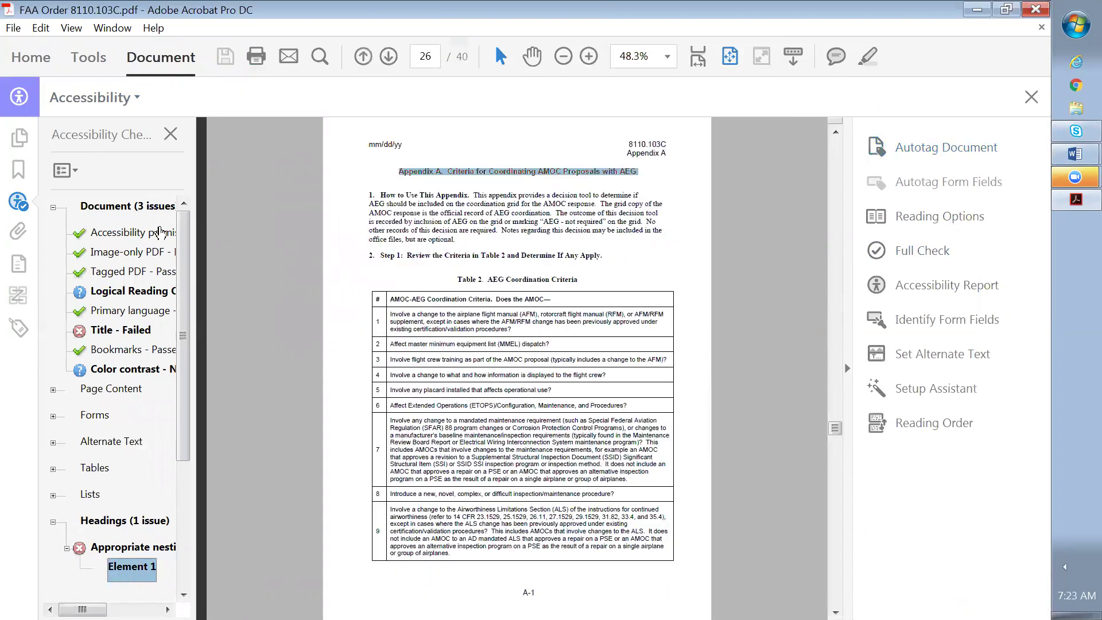
In Document Properties Description, copy 'Alternative Methods of Compliance' from Title into the Subject field.
click(14, 32)
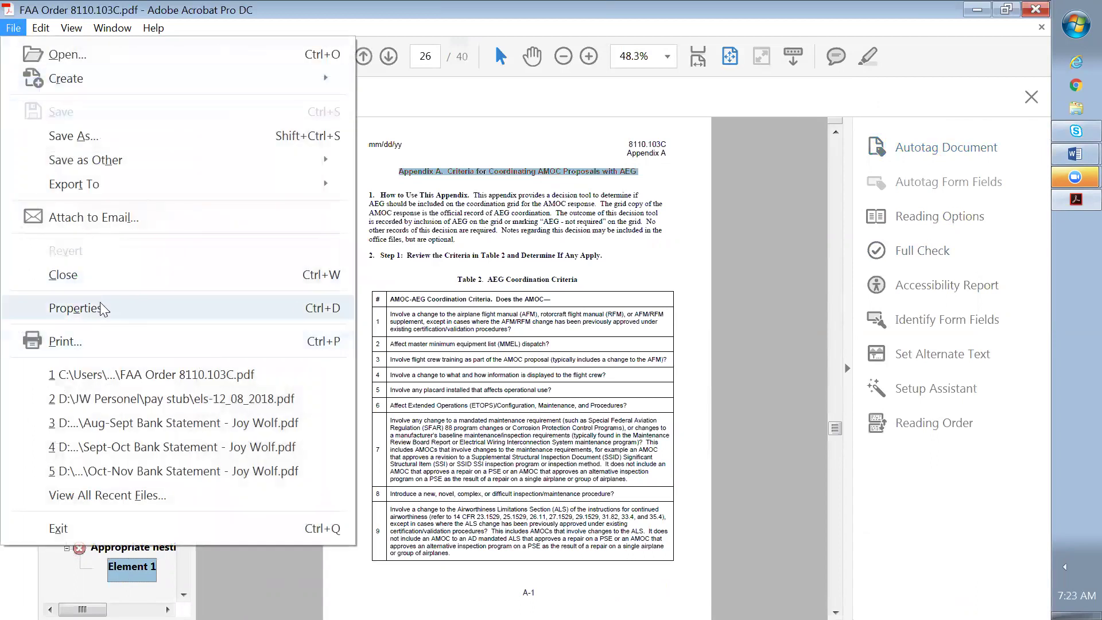
click(100, 307)
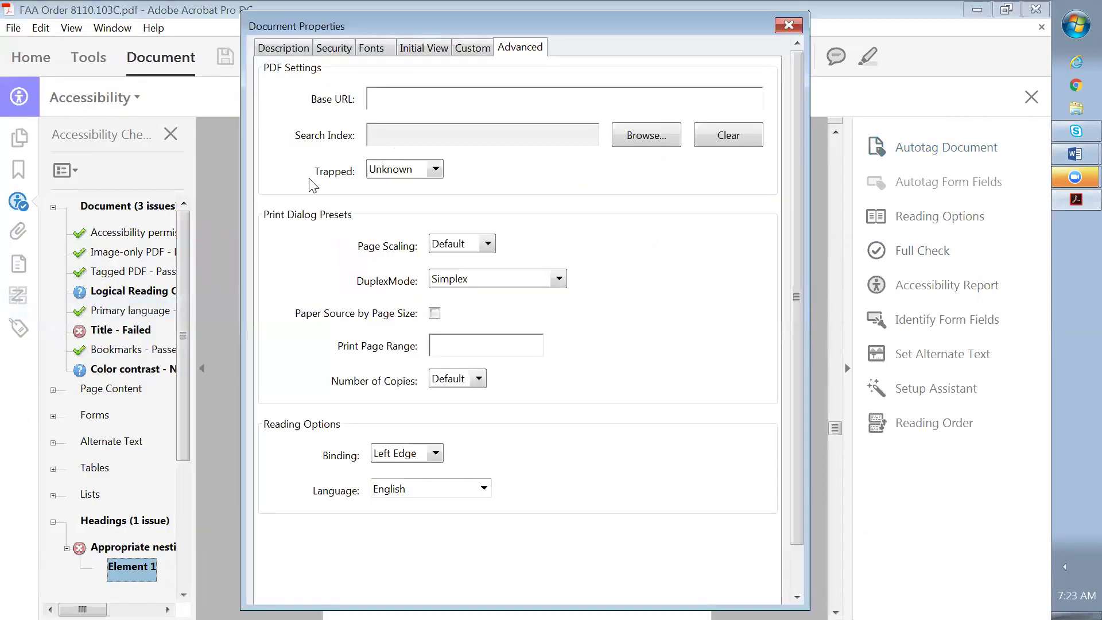
click(285, 47)
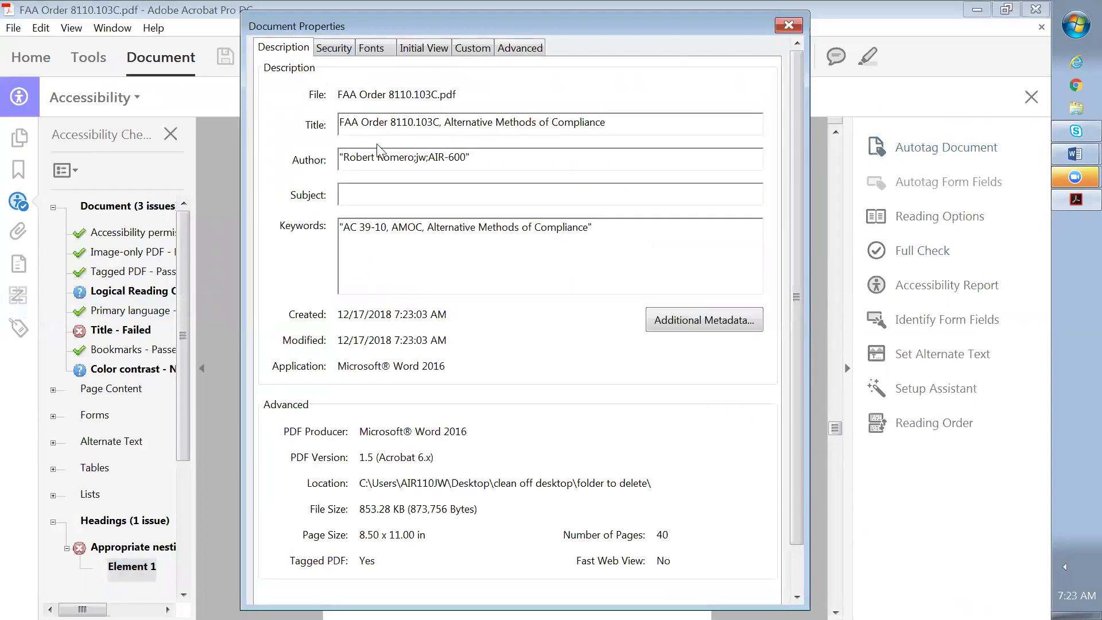
click(452, 129)
drag(443, 124, 608, 131)
key(ctrl+c)
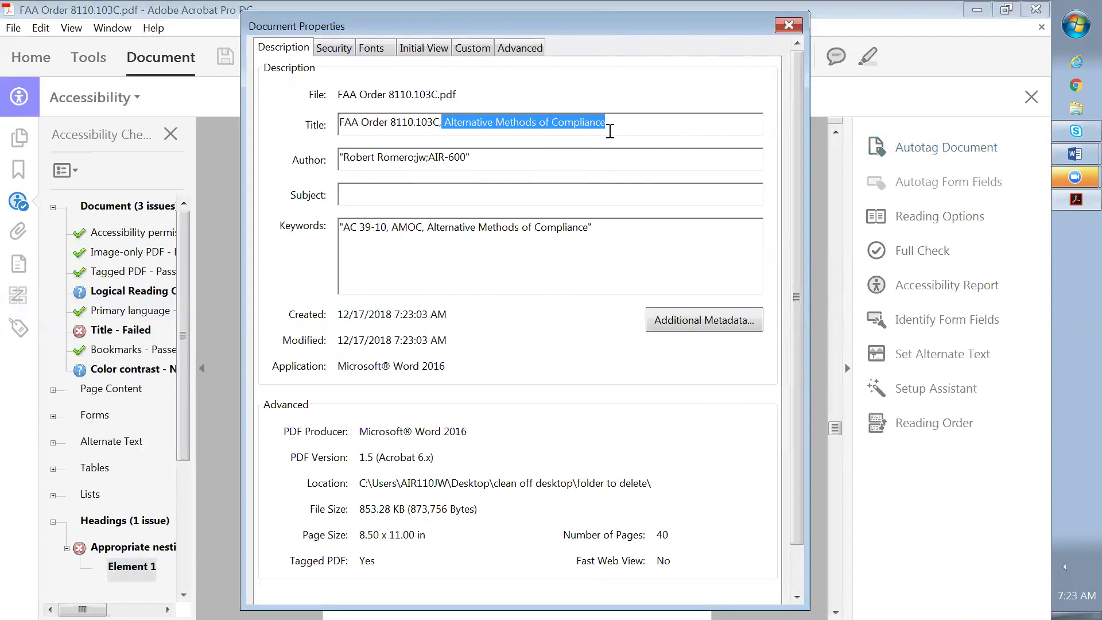
click(468, 195)
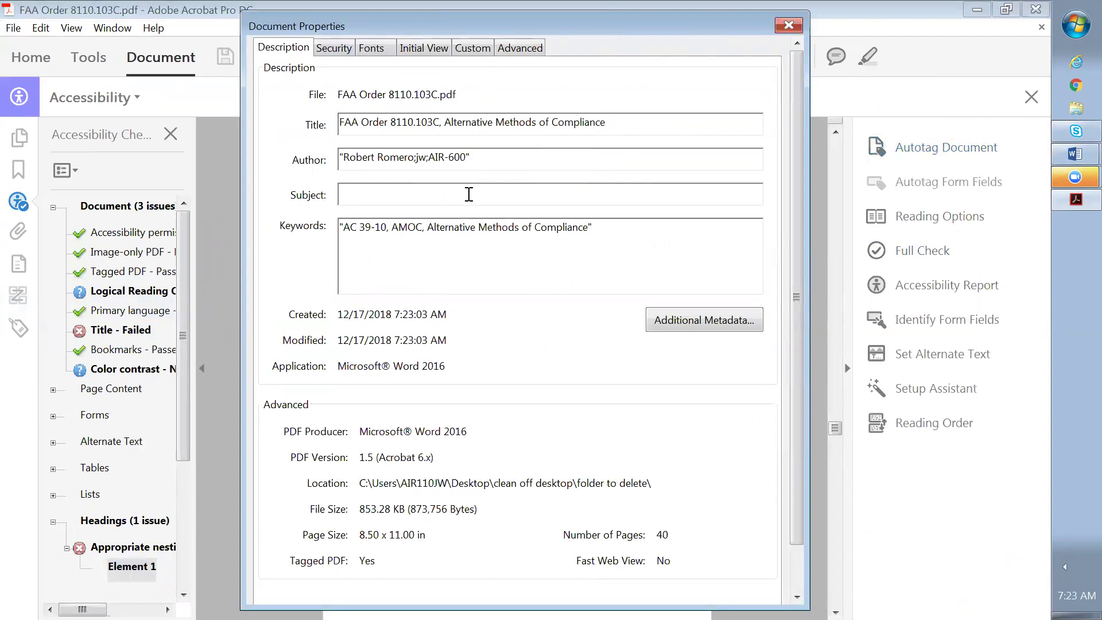
key(ctrl+v)
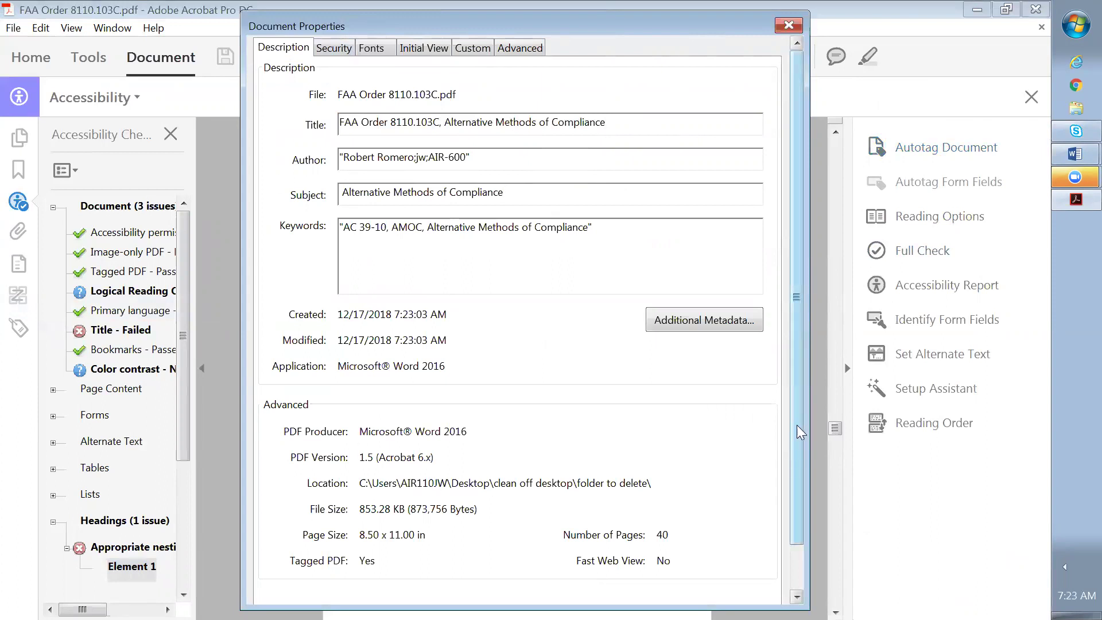
scroll(799, 430, down, 2)
Apply Fix to the failed Title check, then reselect the flagged heading-nesting Element 1.
click(664, 588)
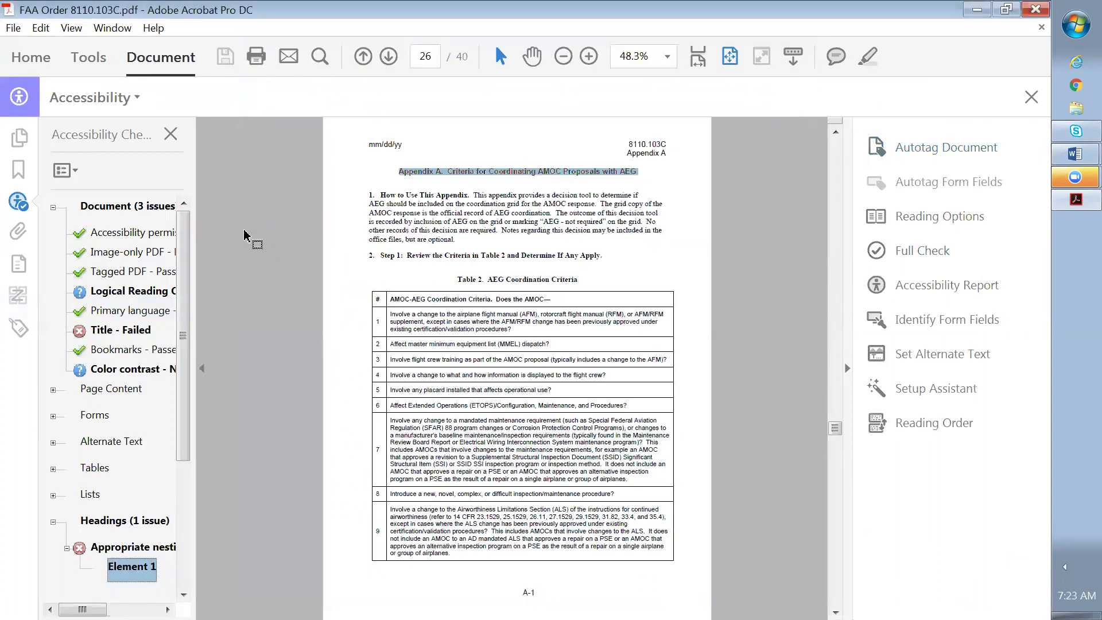
click(110, 331)
right_click(107, 334)
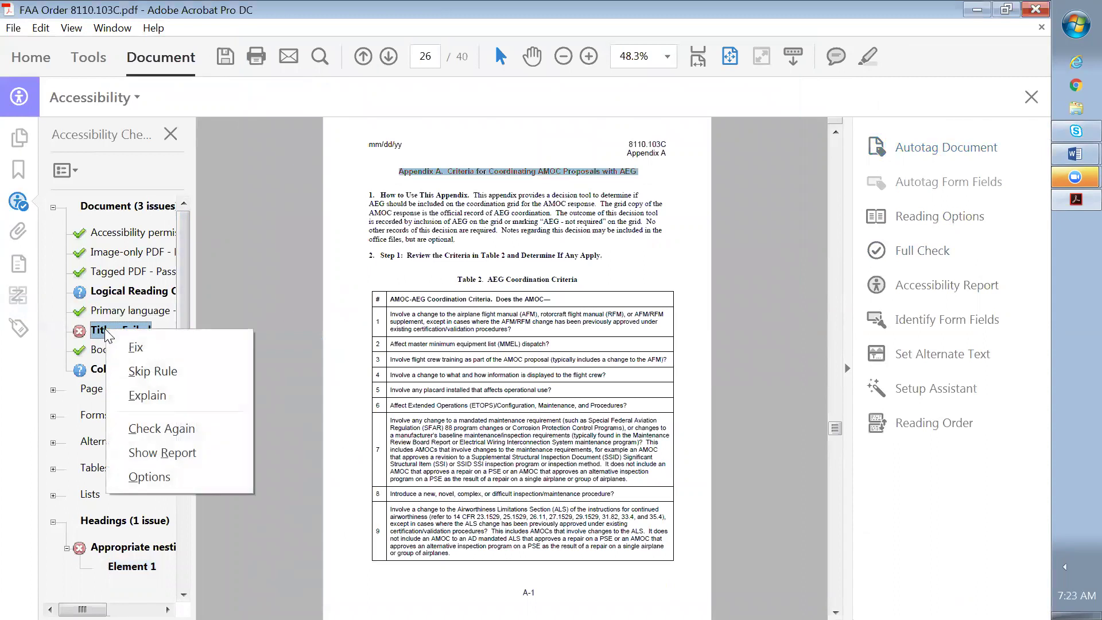
click(131, 348)
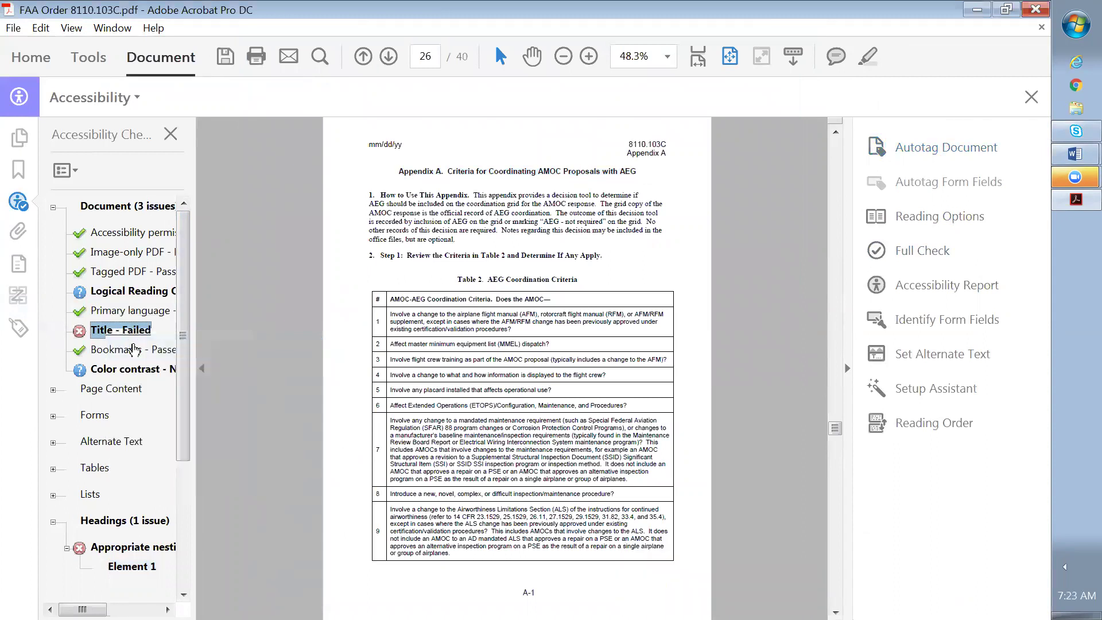
drag(182, 339, 186, 478)
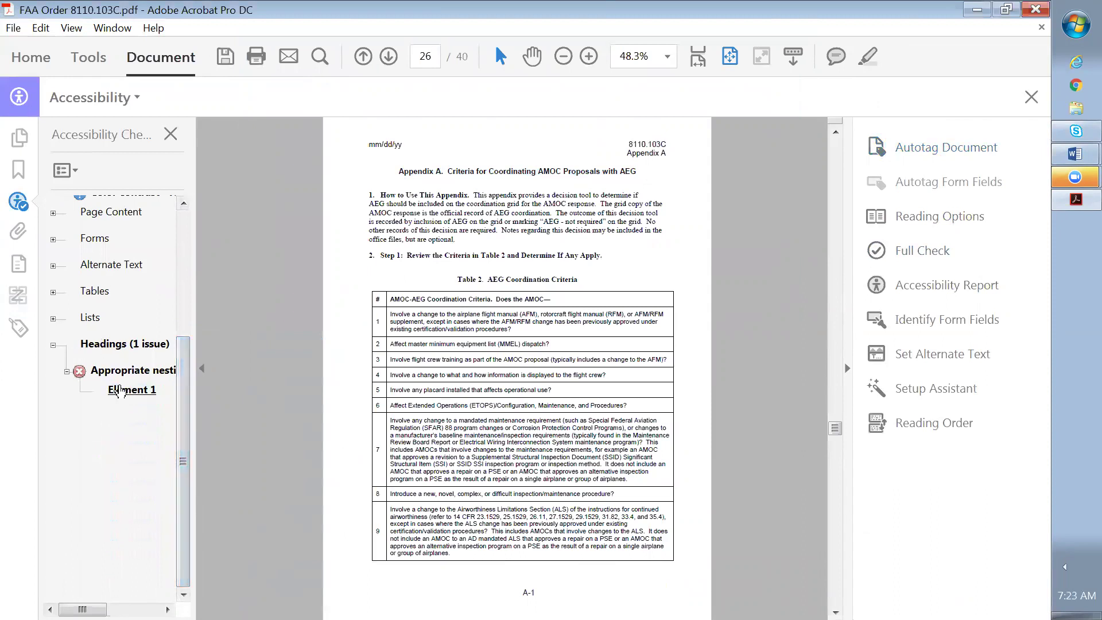
click(122, 391)
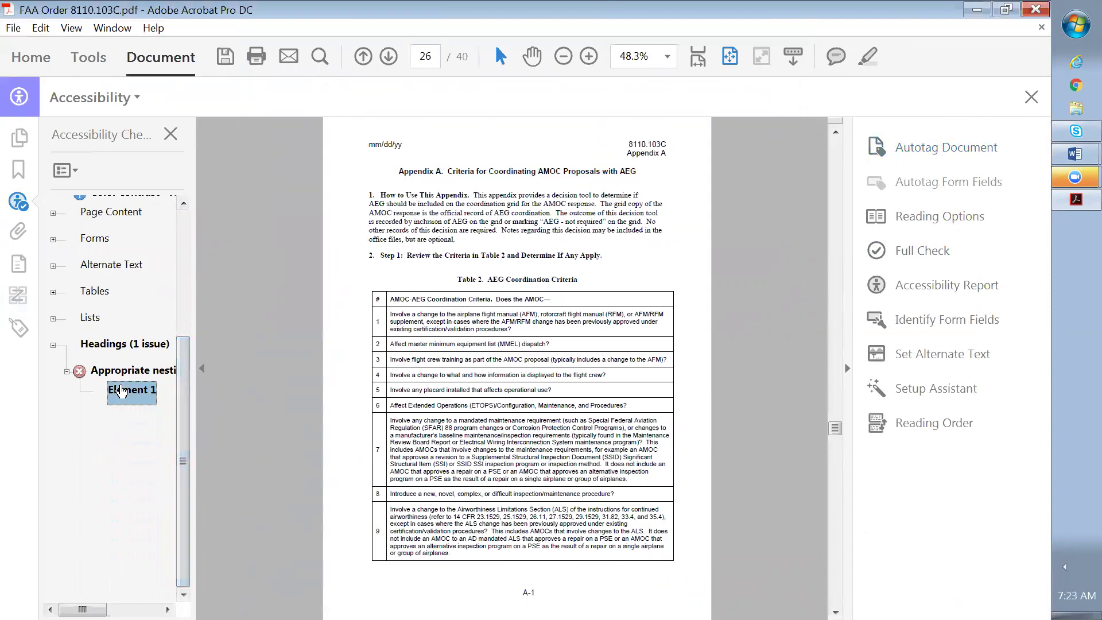
Show the flagged Appendix A heading in the Tags panel and select its H6 tag.
right_click(121, 391)
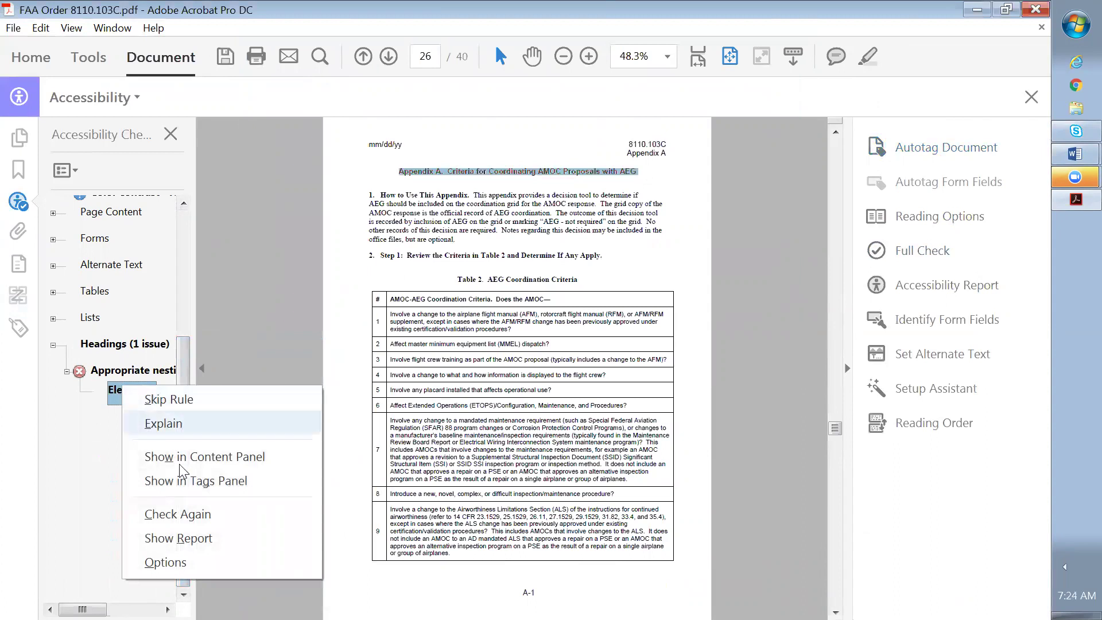
click(239, 482)
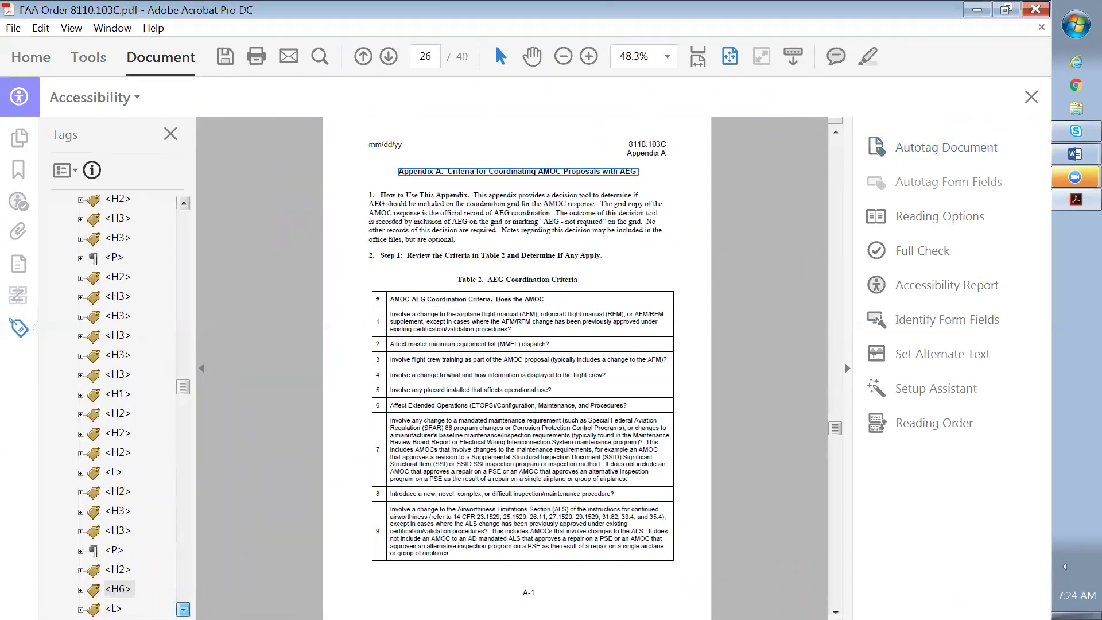
click(182, 608)
scroll(121, 387, down, 5)
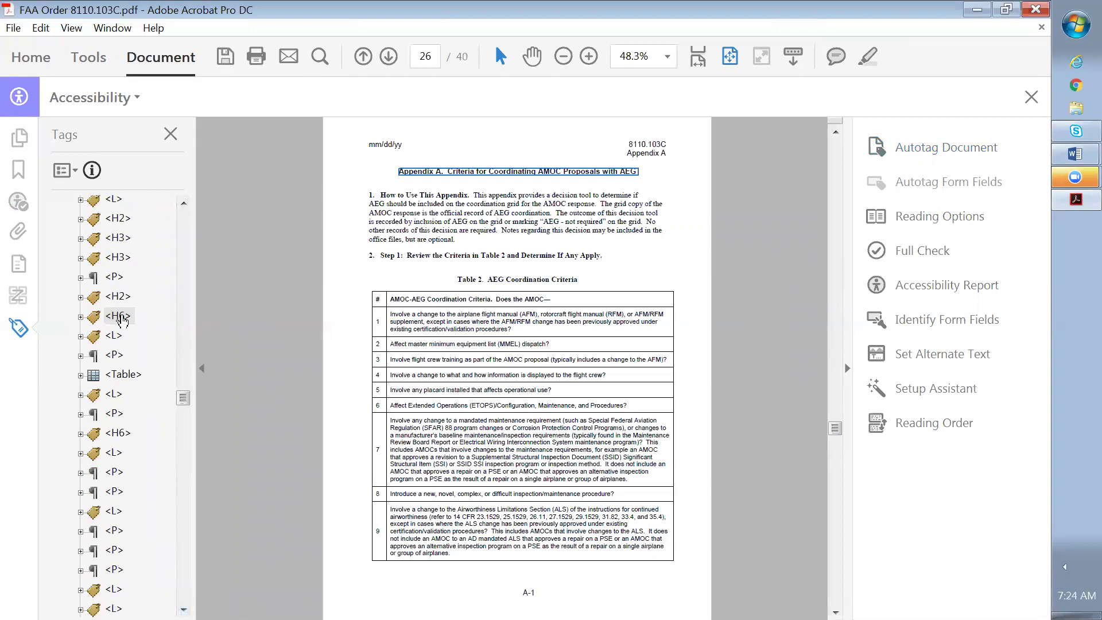
click(119, 317)
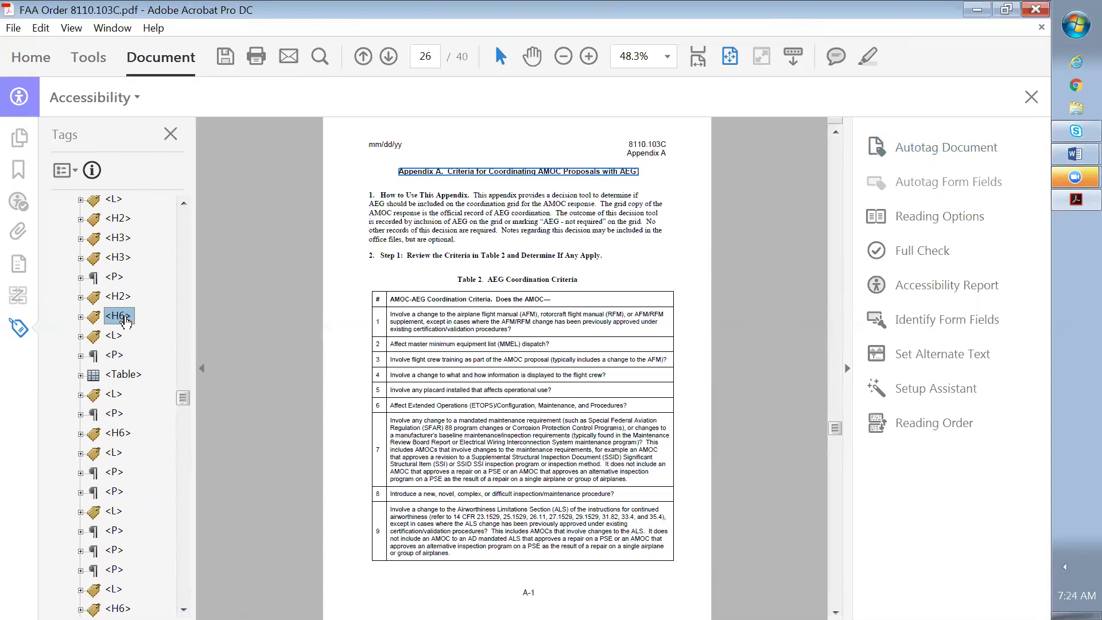
Rename the Appendix A heading tag from H6 to H1.
click(122, 319)
drag(129, 315, 124, 316)
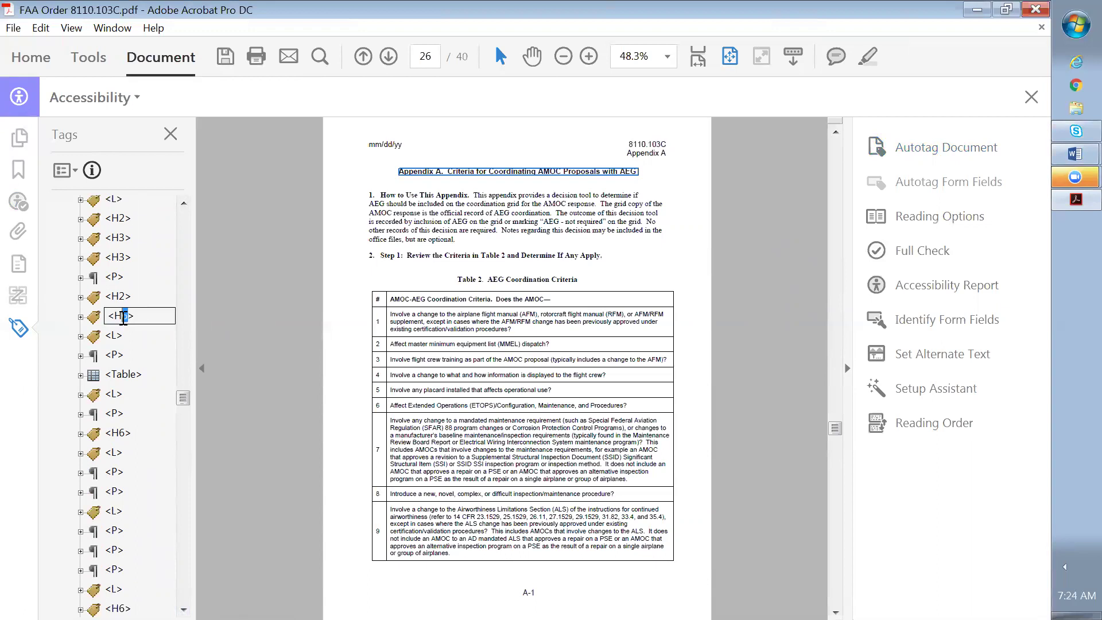
text(1)
key(Return)
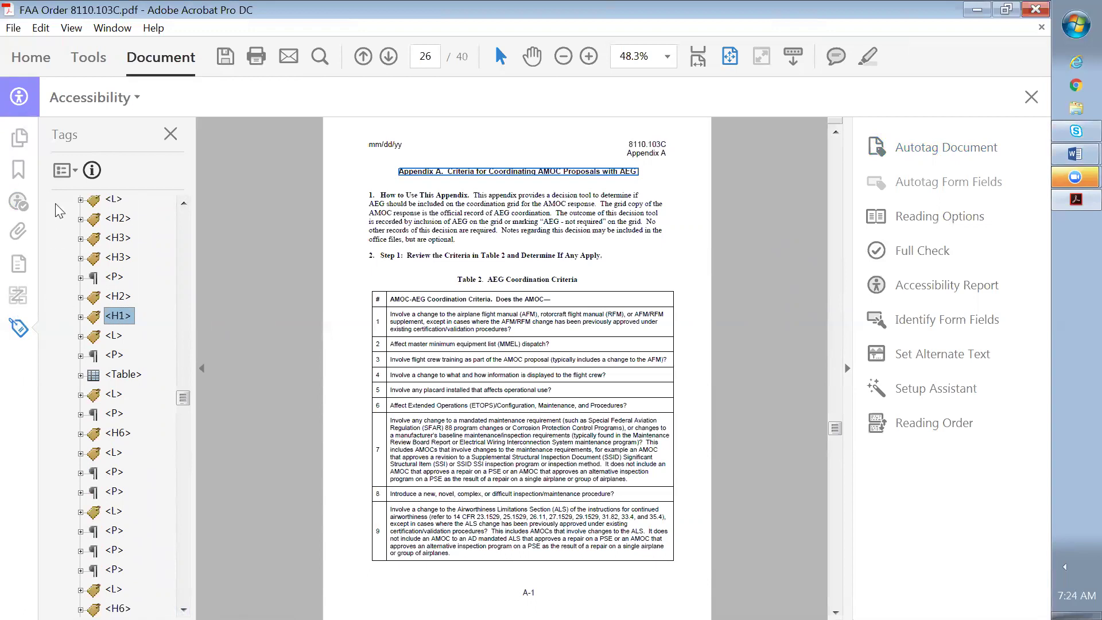
Run Check Again on Headings and select the remaining flagged Element 1 (Appendix B).
click(20, 202)
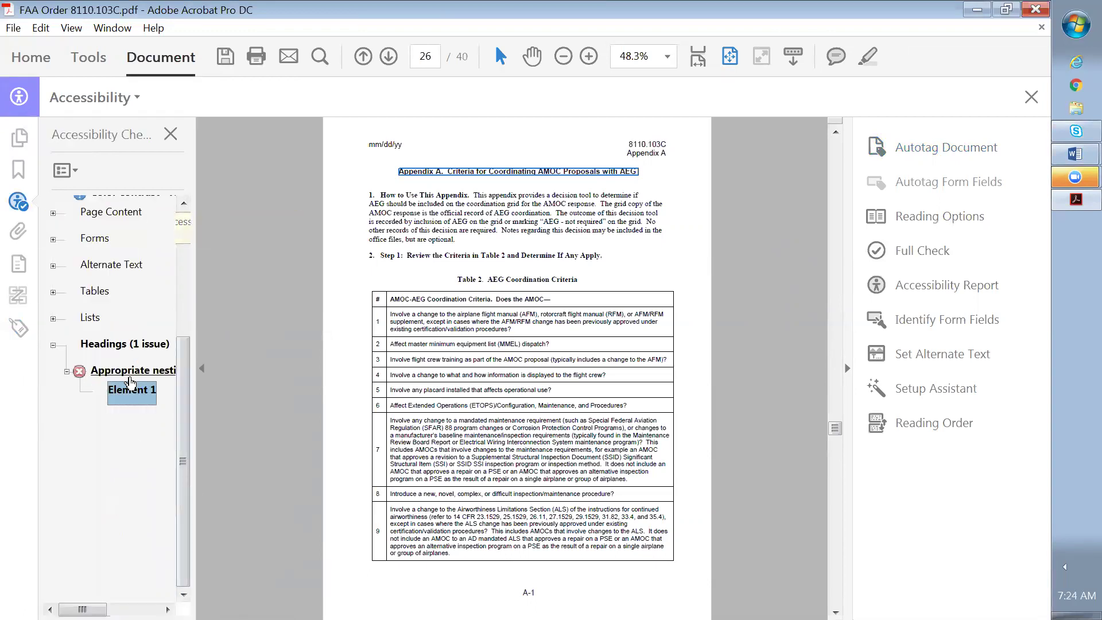
right_click(128, 346)
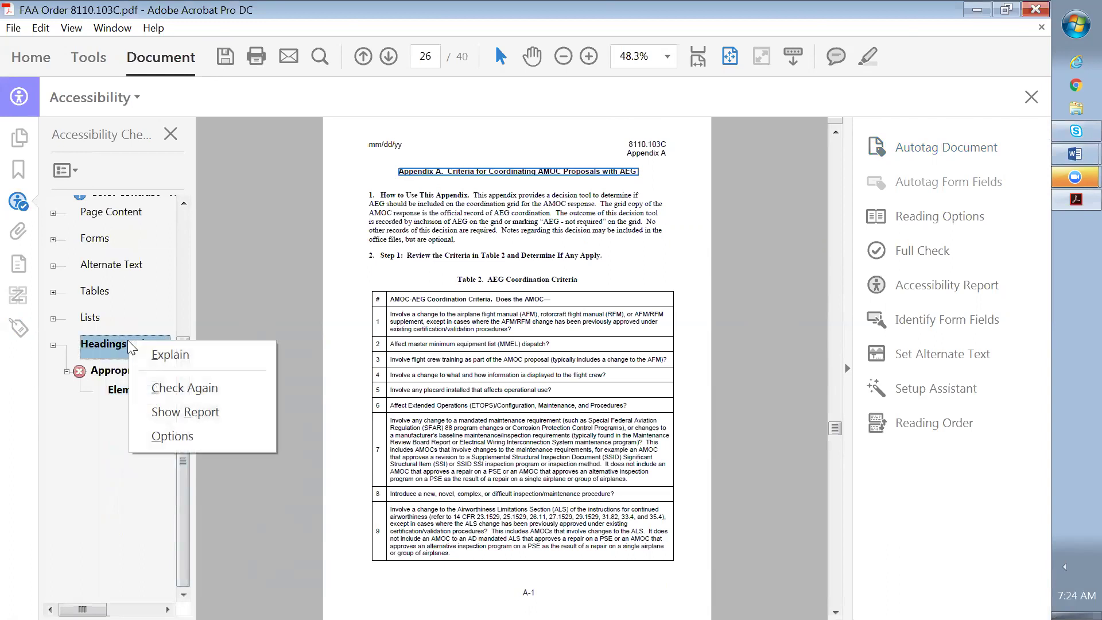
click(180, 387)
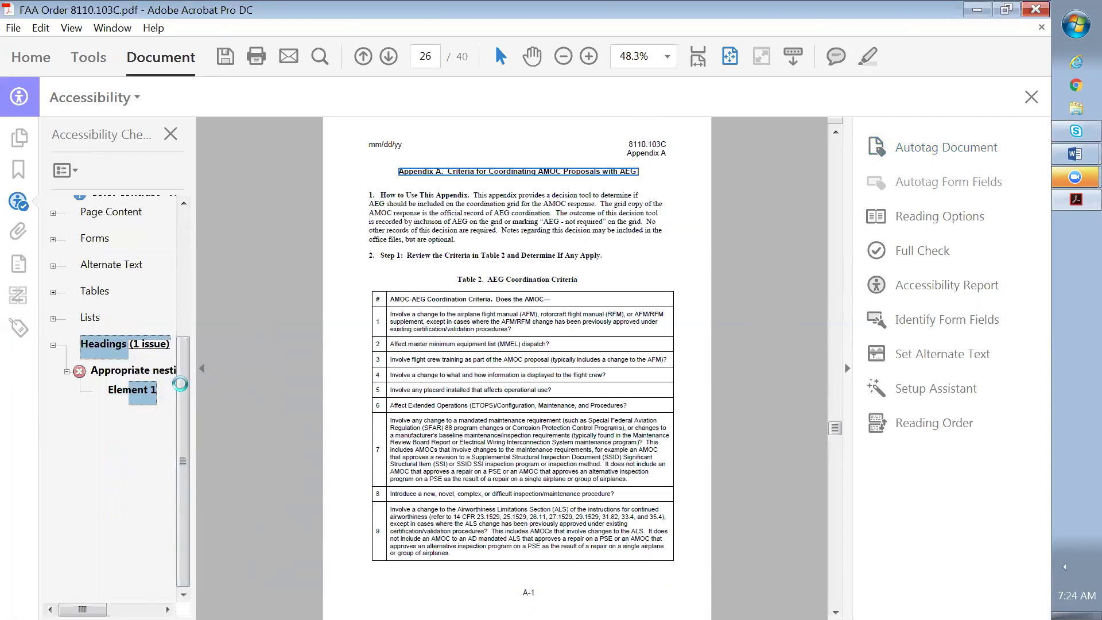
click(132, 391)
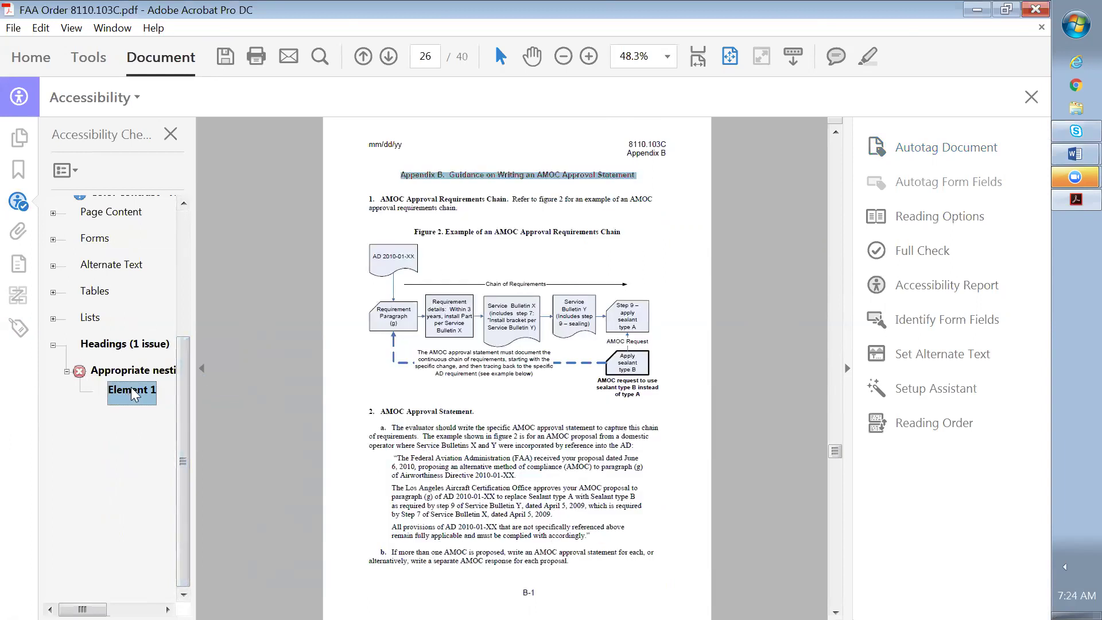
right_click(132, 393)
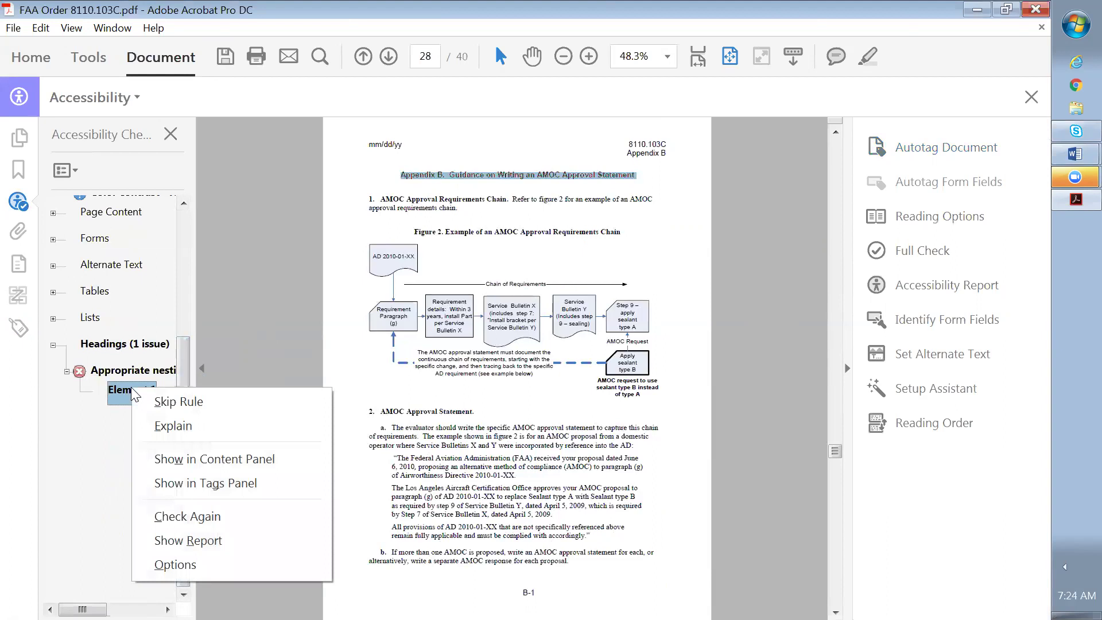
Retag the Appendix B and Appendix C headings from H6 to H1 in the Tags panel.
click(182, 487)
click(118, 437)
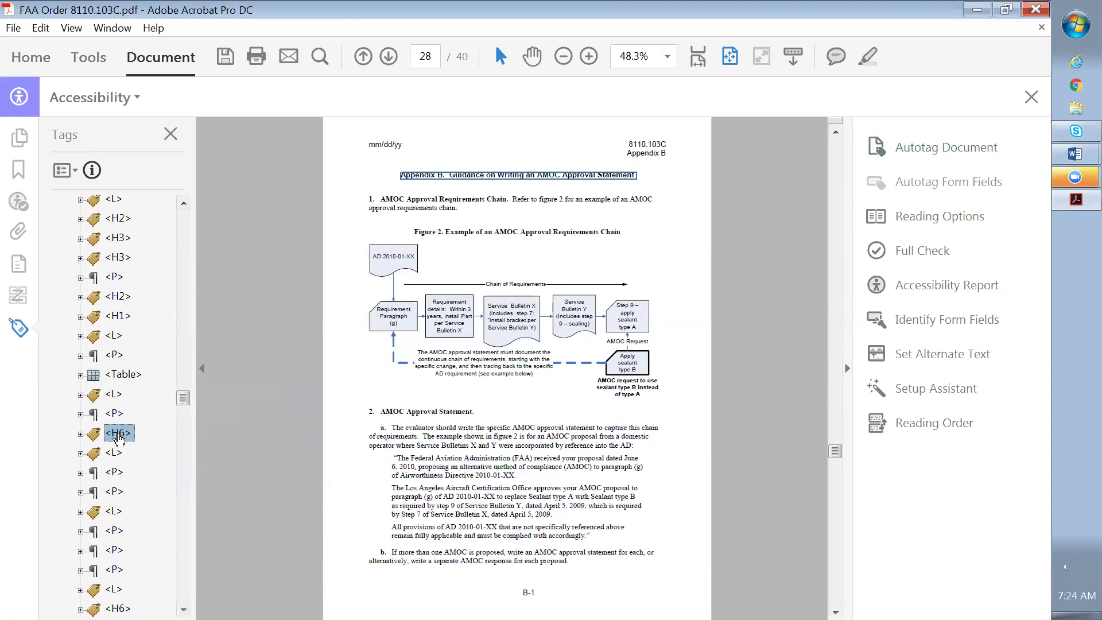
click(119, 440)
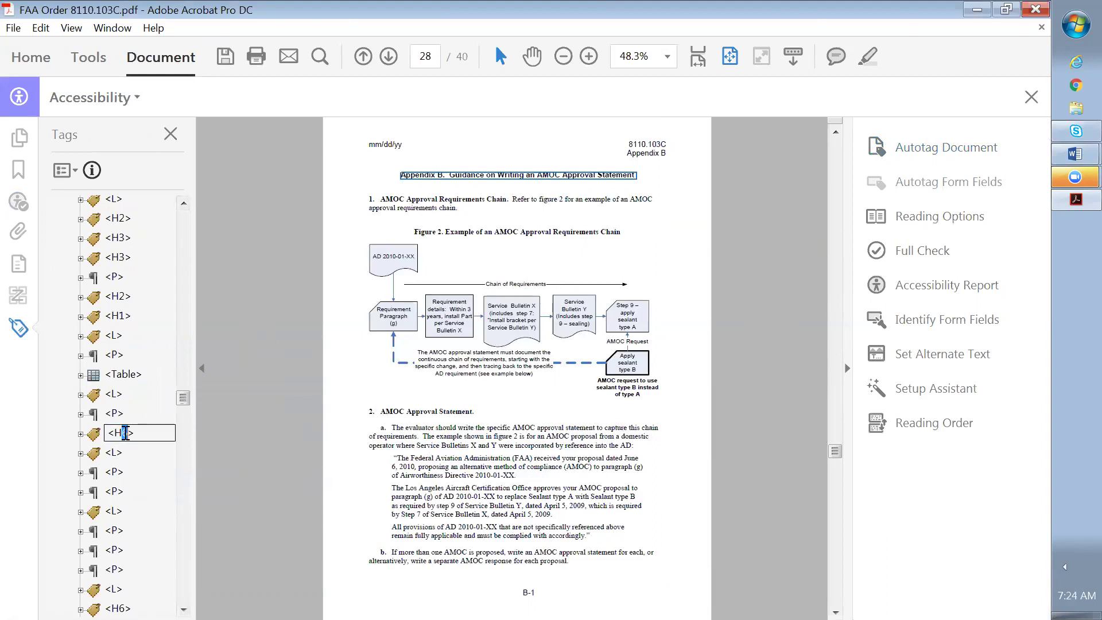
text(1)
key(Return)
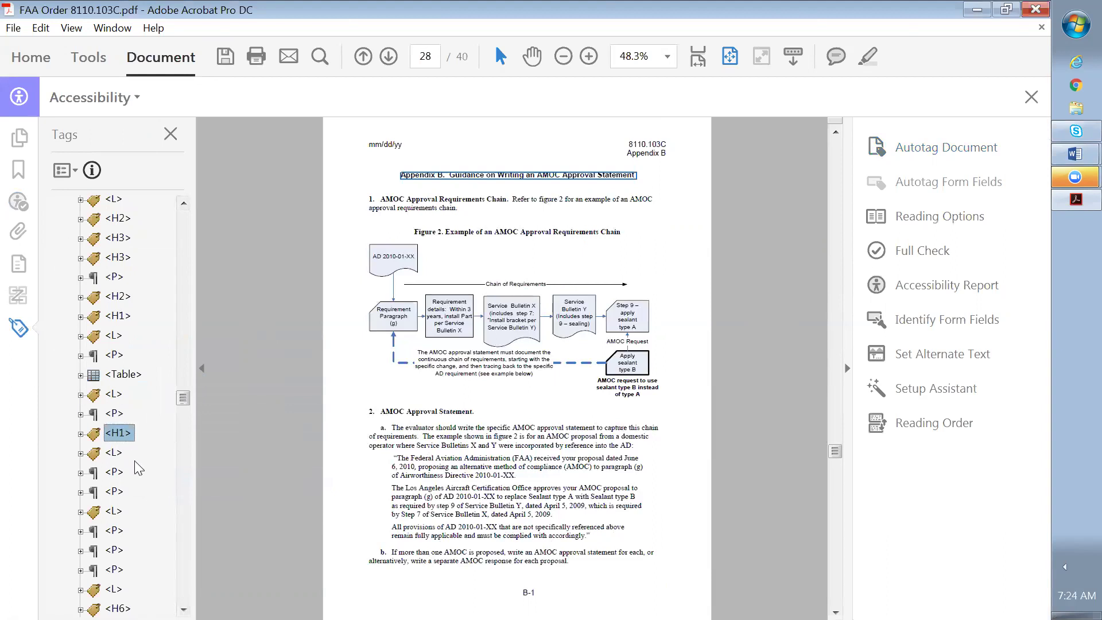
scroll(136, 467, down, 2)
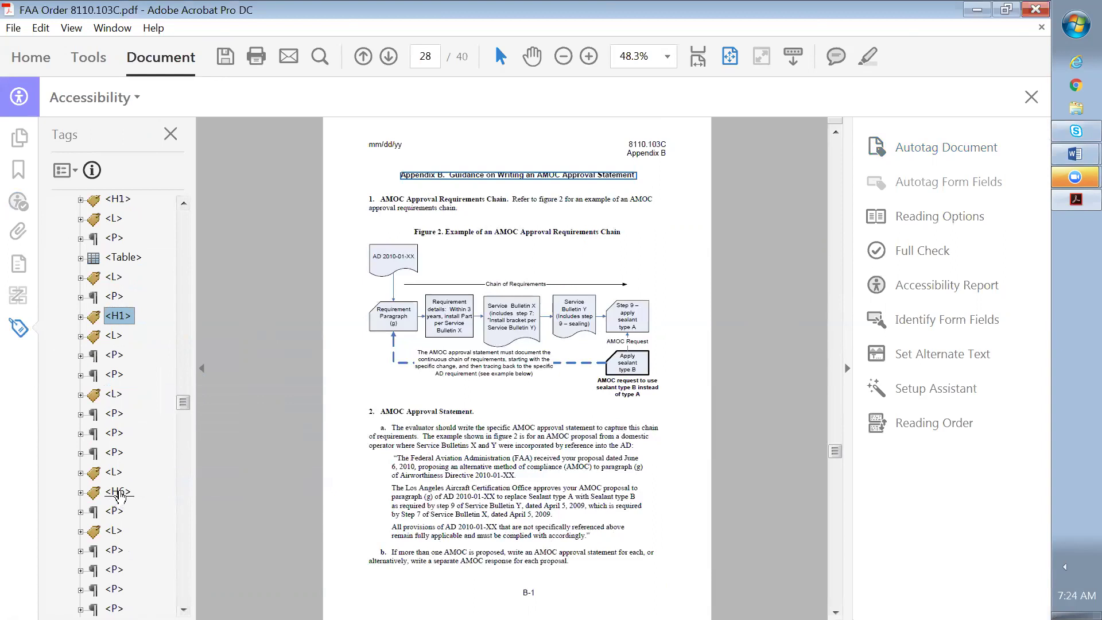
click(118, 493)
click(118, 492)
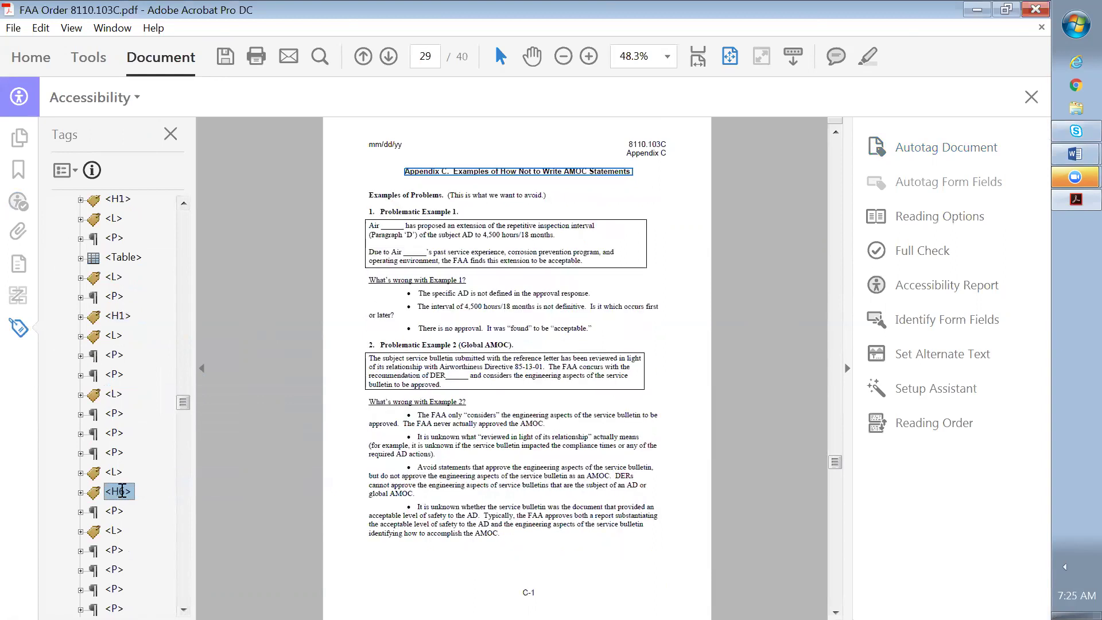
double_click(125, 492)
text(1)
key(Return)
scroll(138, 507, down, 1)
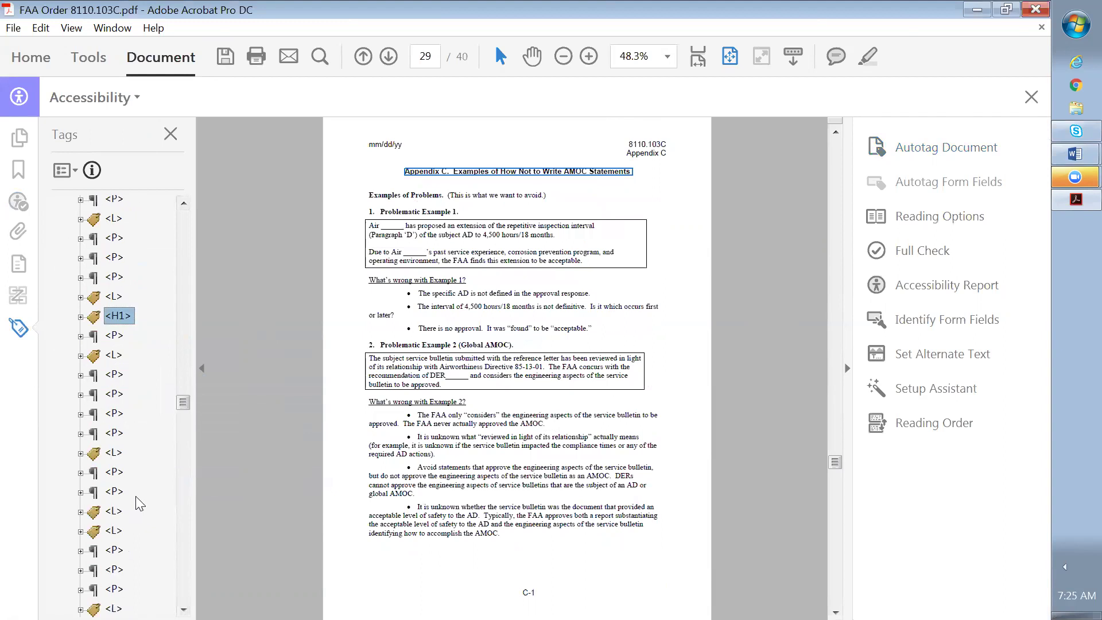
scroll(138, 503, down, 3)
scroll(138, 503, down, 1)
scroll(138, 504, down, 1)
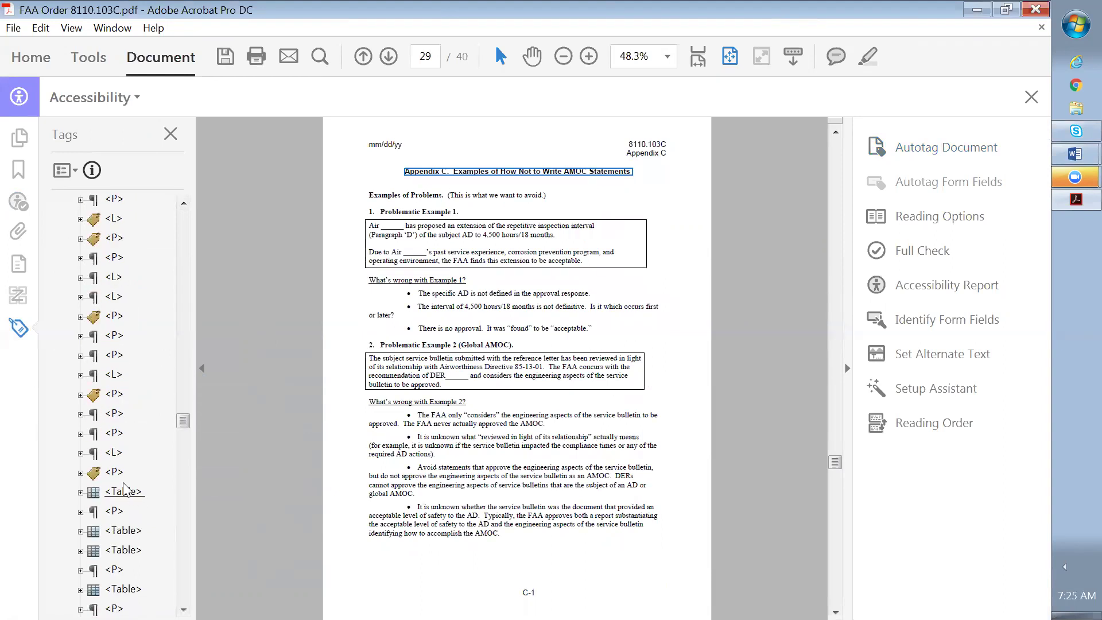
Retag the Appendix D heading to H1 and begin renaming the Appendix F H6 tag.
click(117, 473)
click(118, 473)
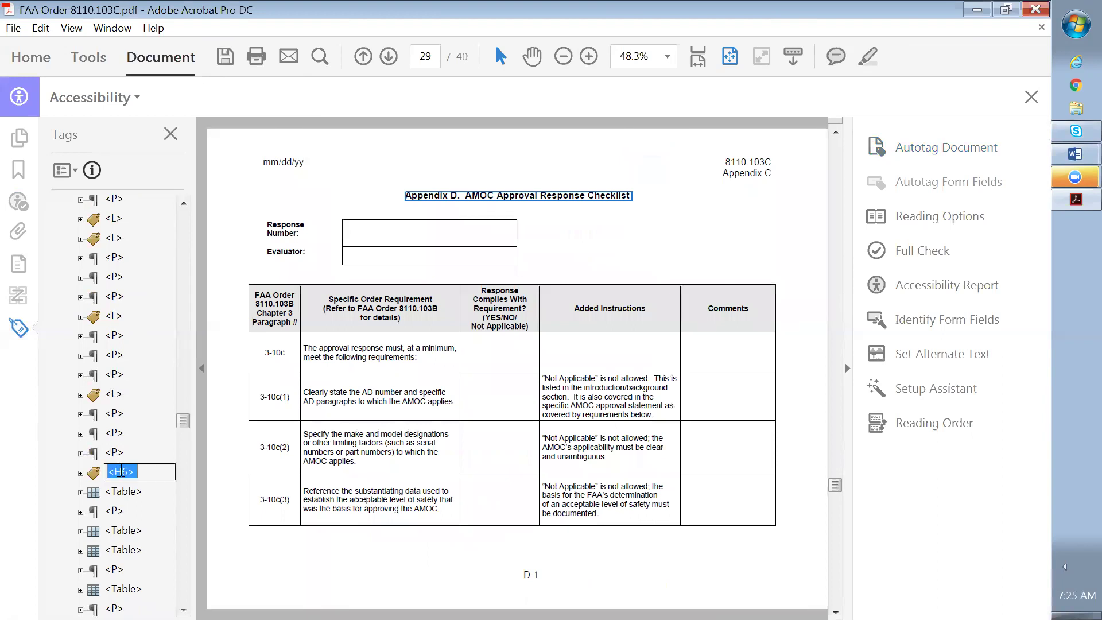
text(<H1>)
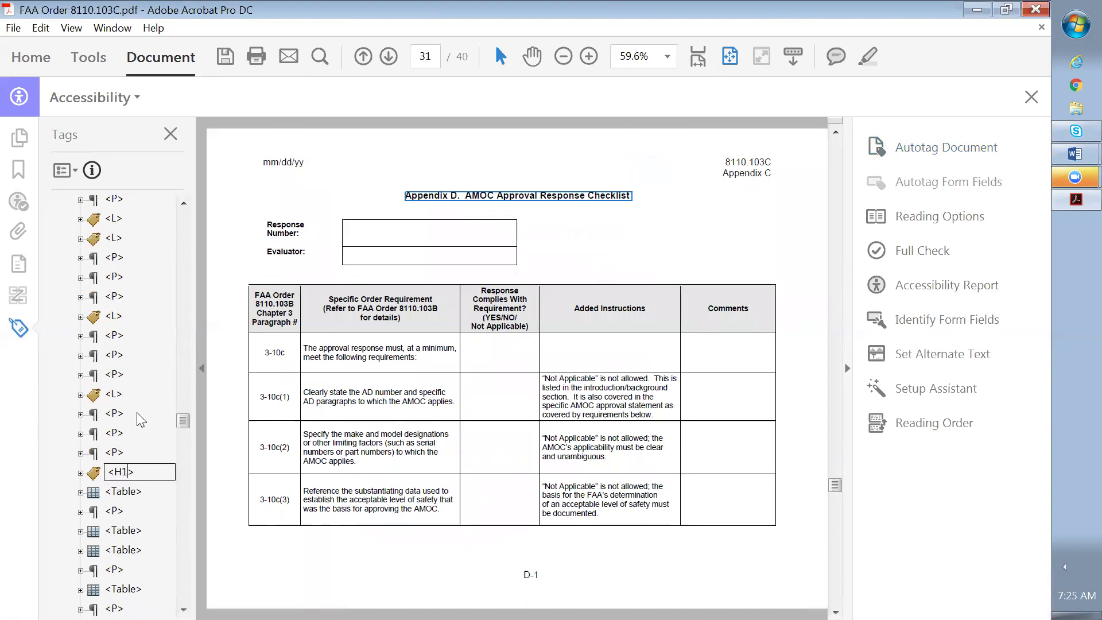
scroll(139, 419, down, 1)
scroll(136, 482, down, 1)
scroll(134, 548, down, 1)
scroll(129, 550, down, 1)
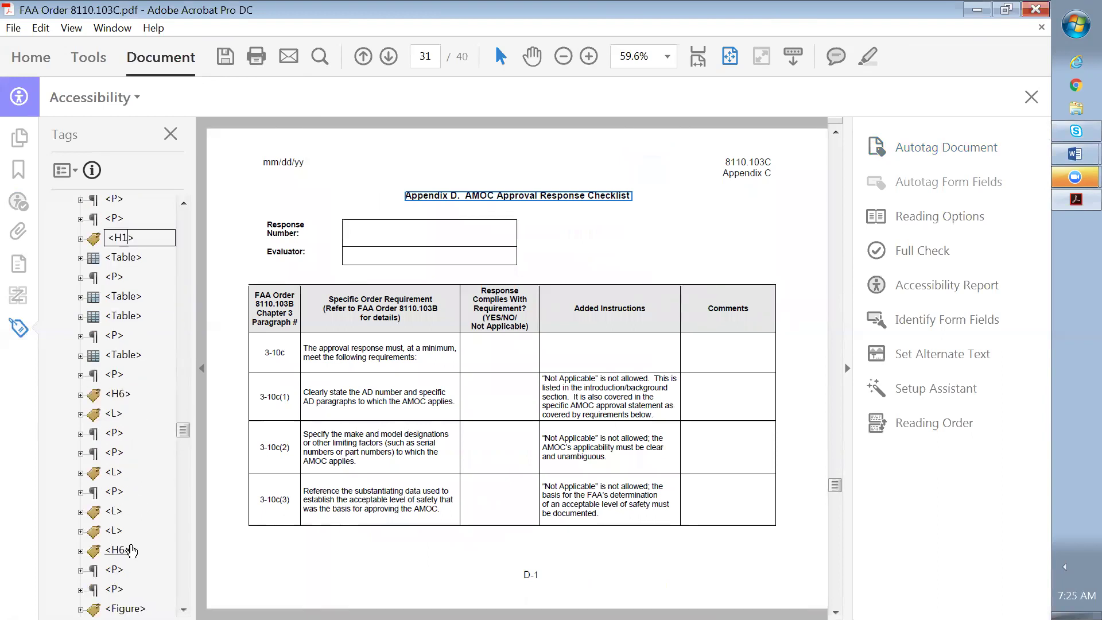
click(118, 550)
scroll(155, 514, down, 1)
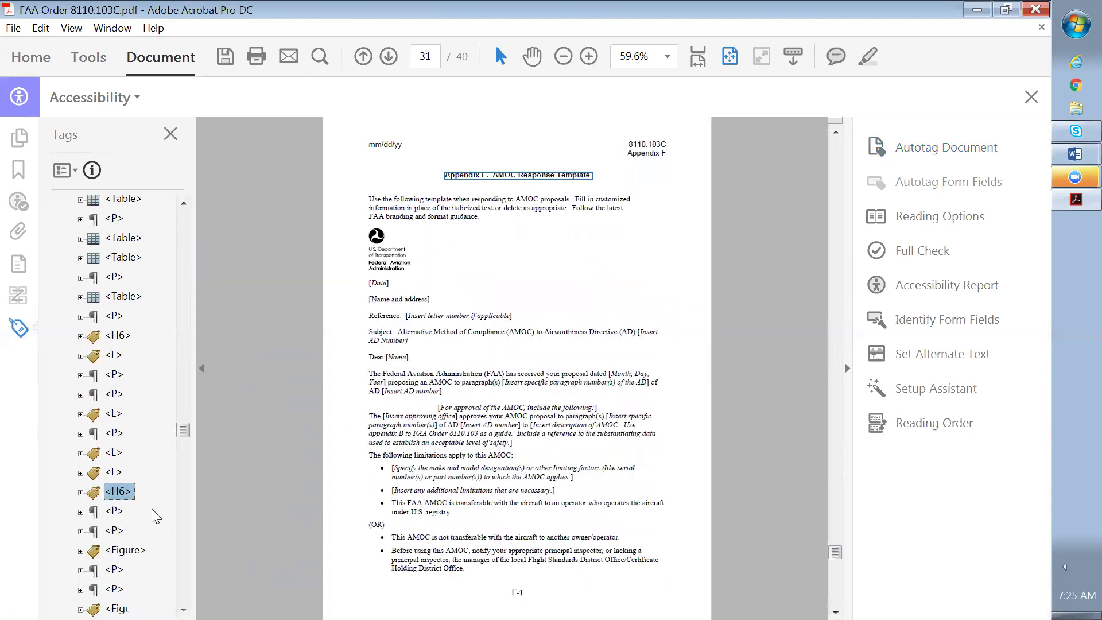
click(121, 489)
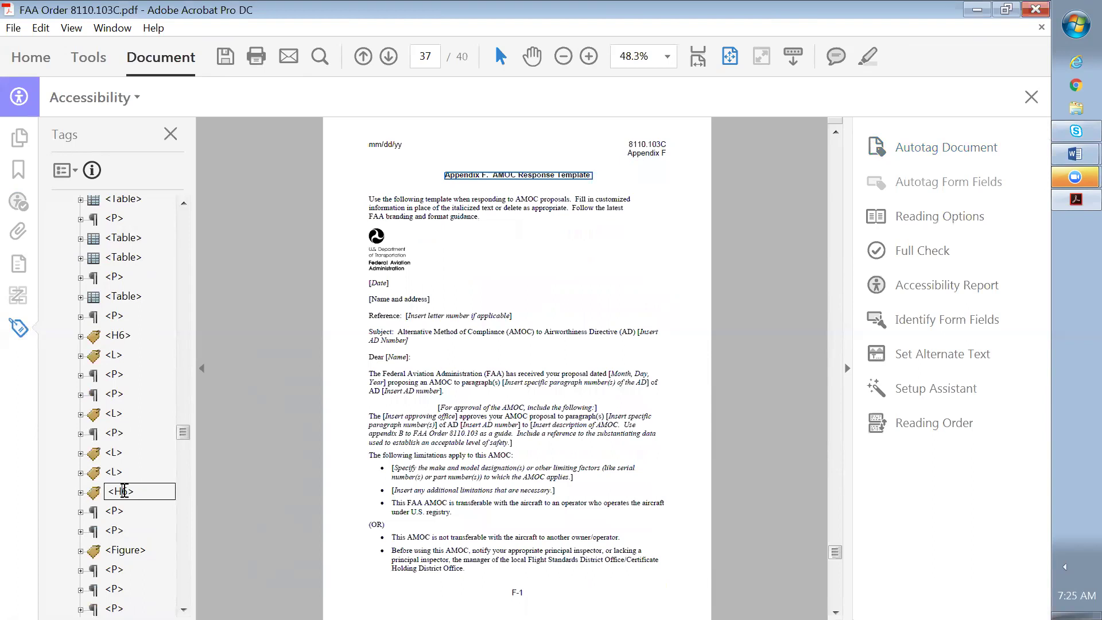
drag(124, 491, 127, 491)
text(1)
Retag the Appendix E and Appendix G headings from H6 to H1.
click(118, 336)
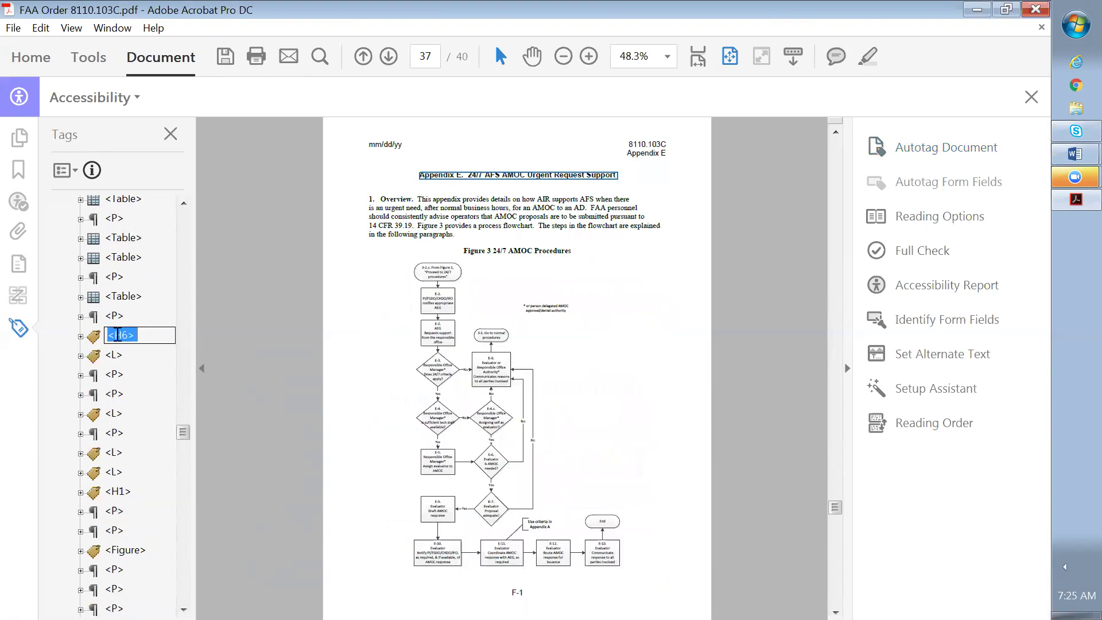
key(BackSpace)
text(1)
key(Return)
scroll(151, 382, down, 2)
scroll(148, 382, down, 1)
scroll(147, 379, down, 3)
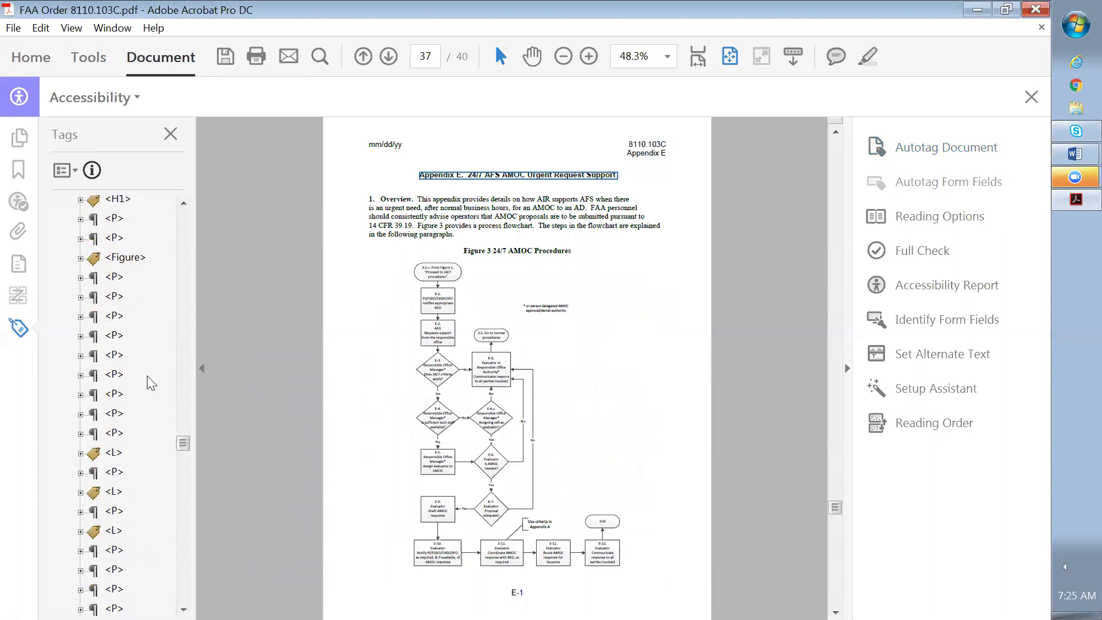
scroll(147, 378, down, 2)
scroll(148, 392, down, 1)
scroll(121, 466, down, 1)
click(118, 493)
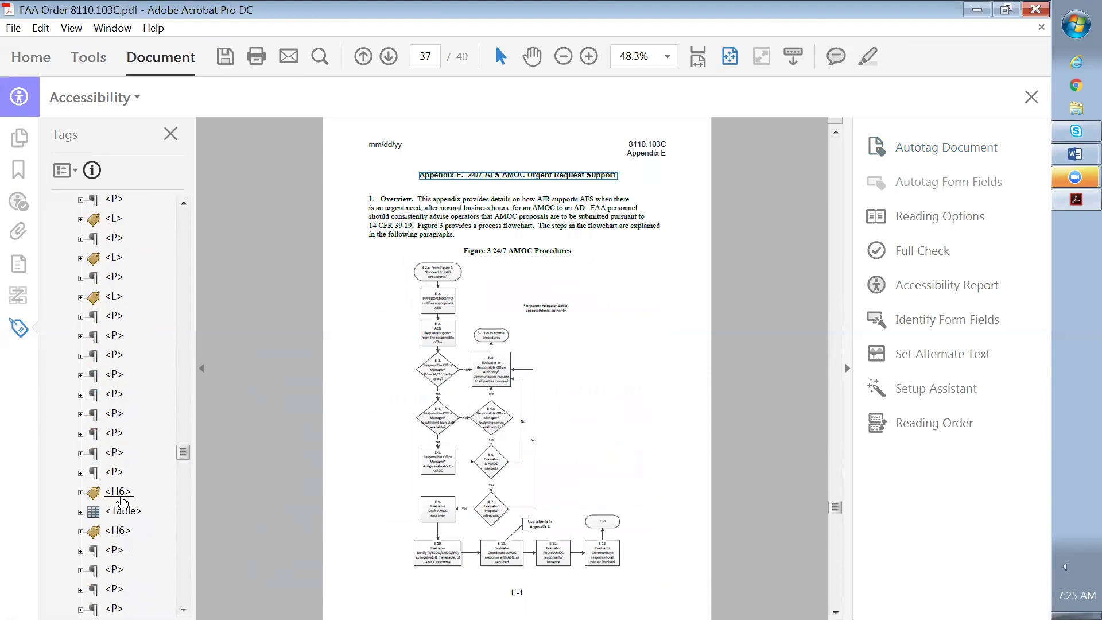
scroll(137, 448, down, 2)
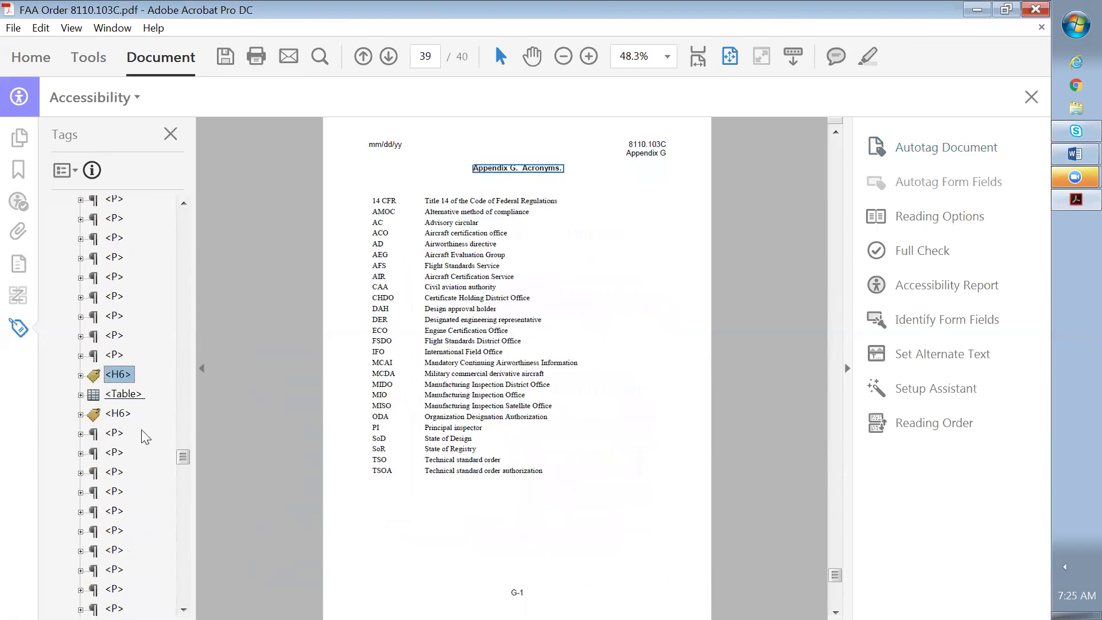
click(119, 375)
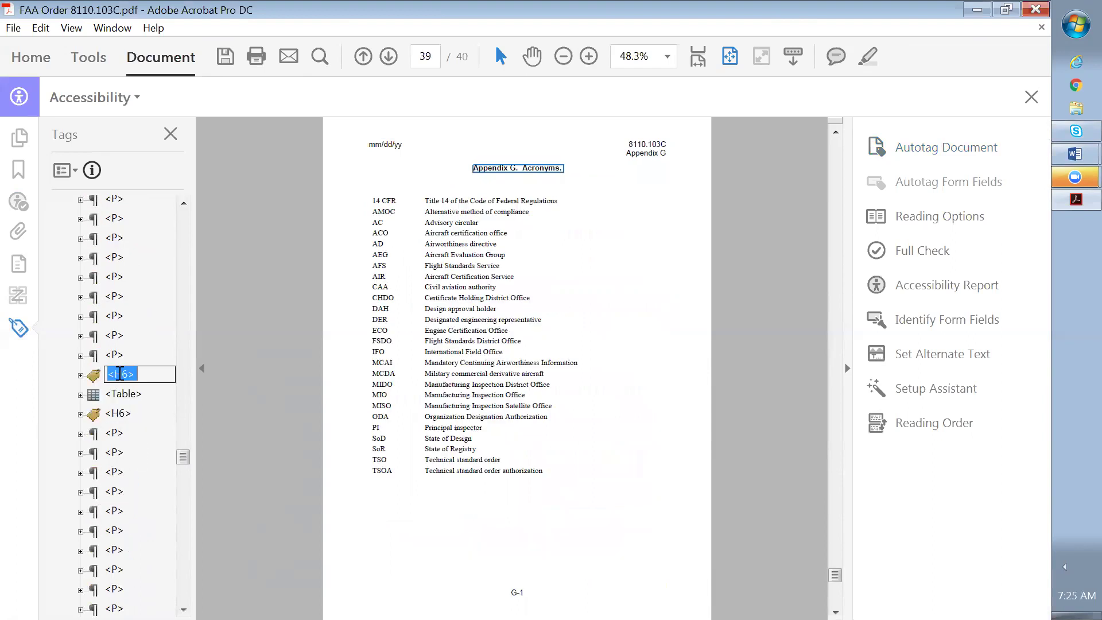
drag(122, 374, 127, 373)
text(1)
key(Return)
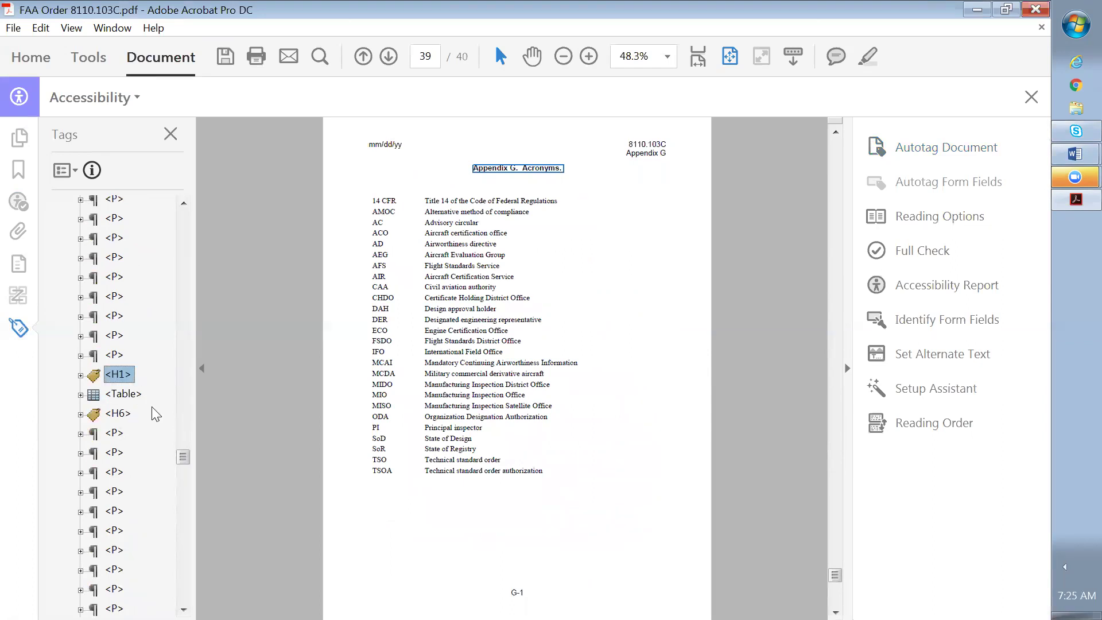
scroll(152, 408, down, 1)
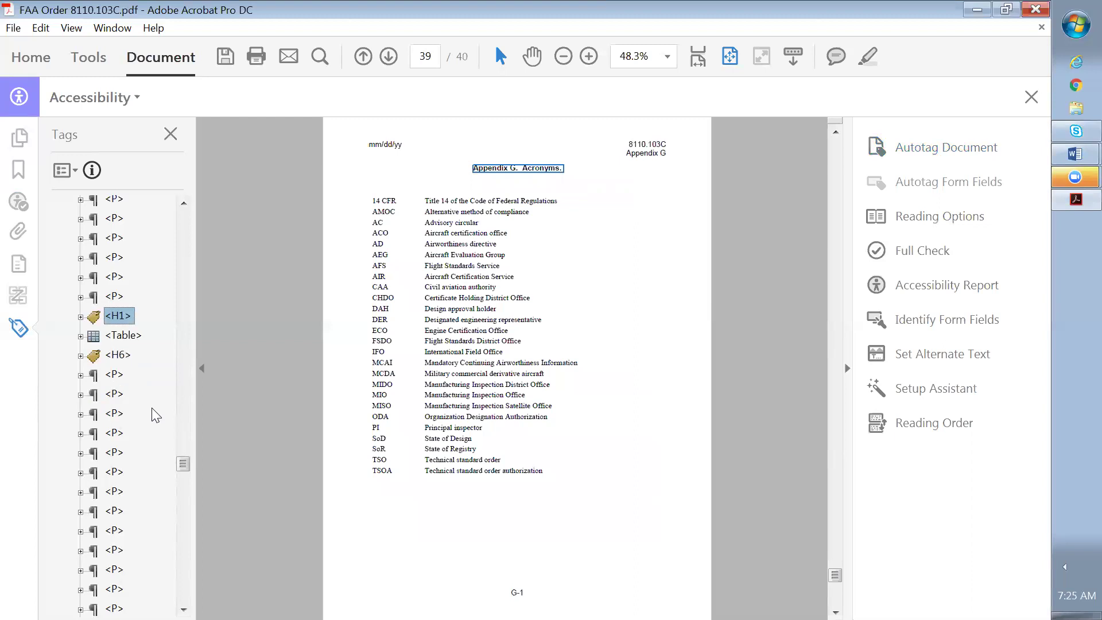
scroll(151, 407, down, 2)
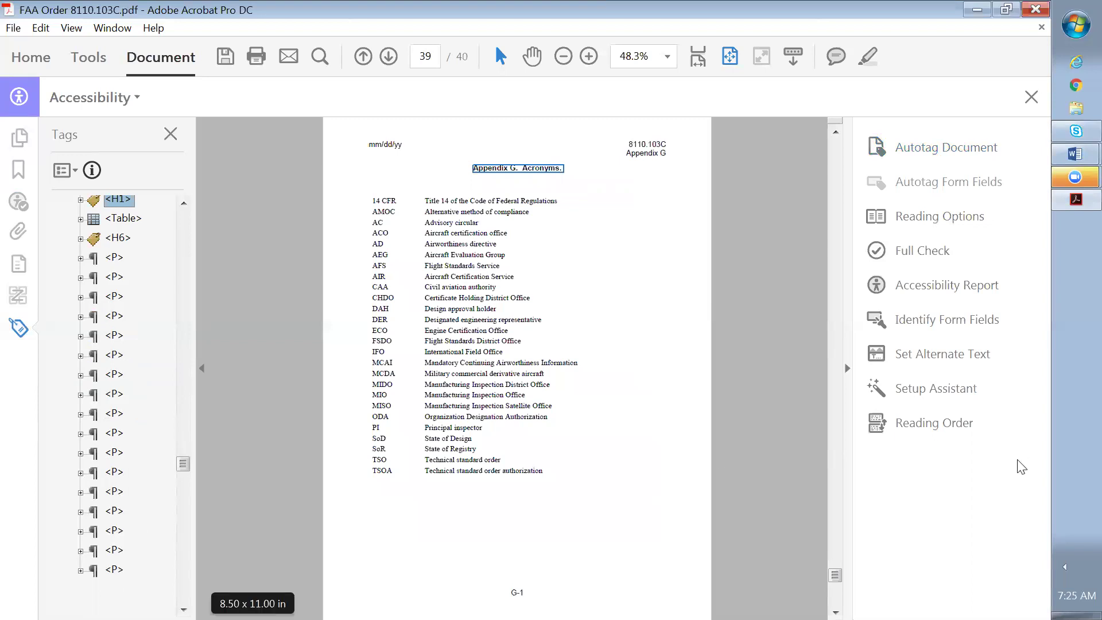
drag(834, 574, 834, 597)
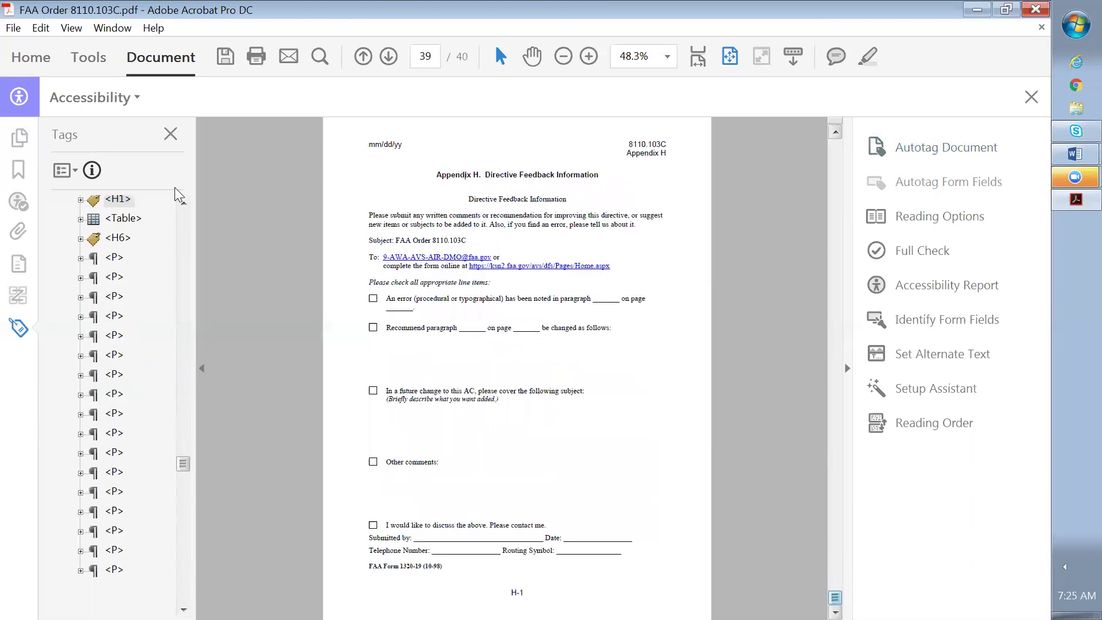
Retag the Appendix H heading from H6 to H1.
click(118, 238)
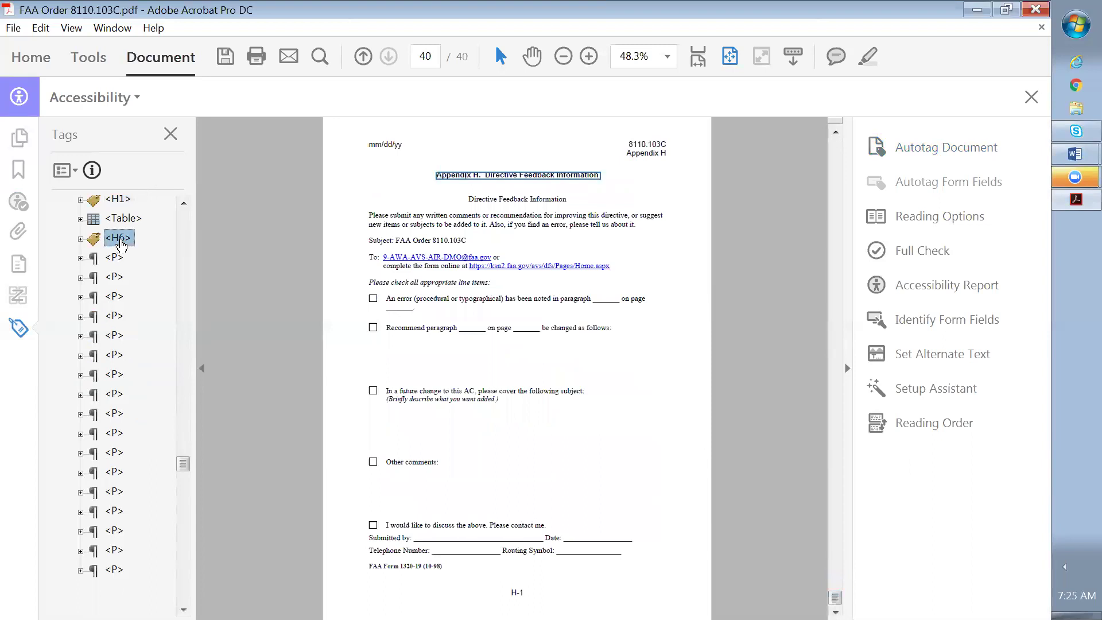
click(120, 242)
double_click(126, 238)
text(1)
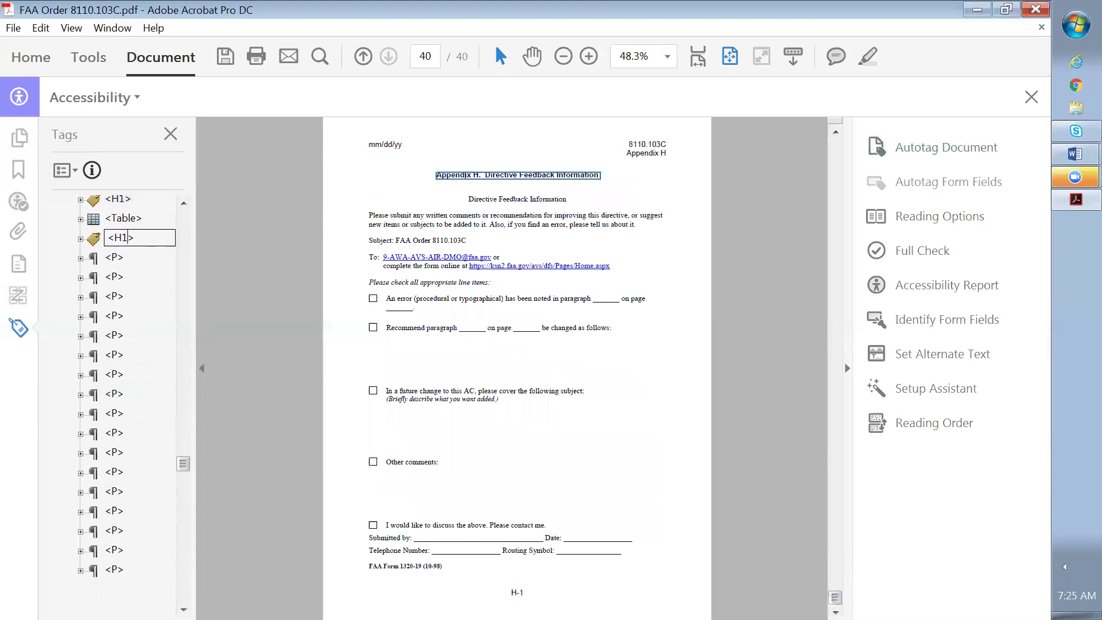
key(Return)
Run Check Again on Headings so Appropriate nesting passes, then collapse the results.
click(20, 202)
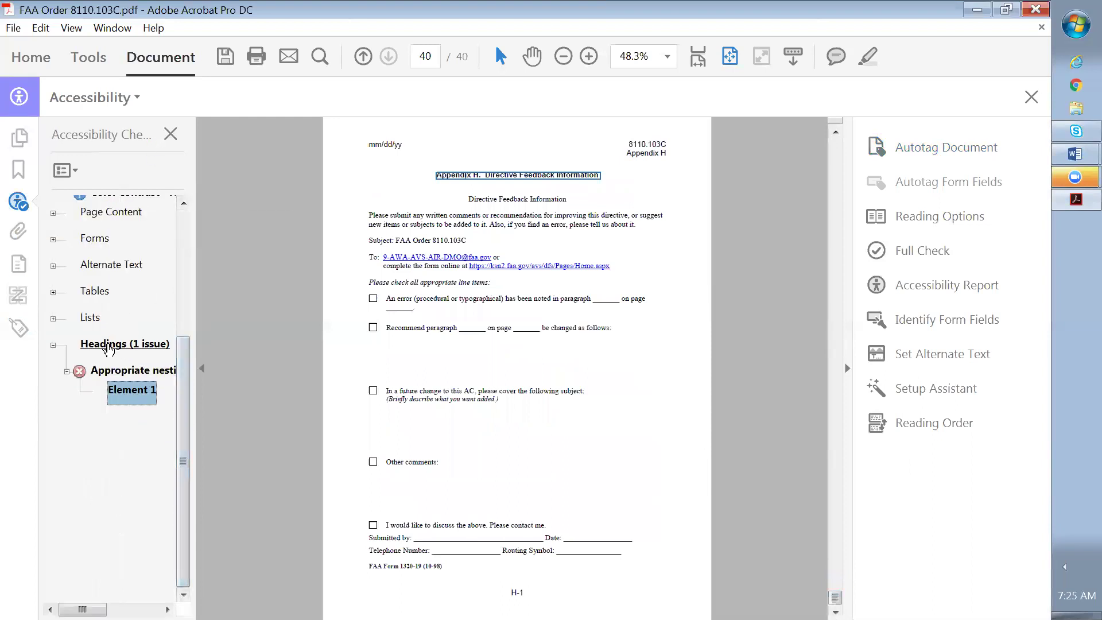
right_click(109, 344)
click(144, 392)
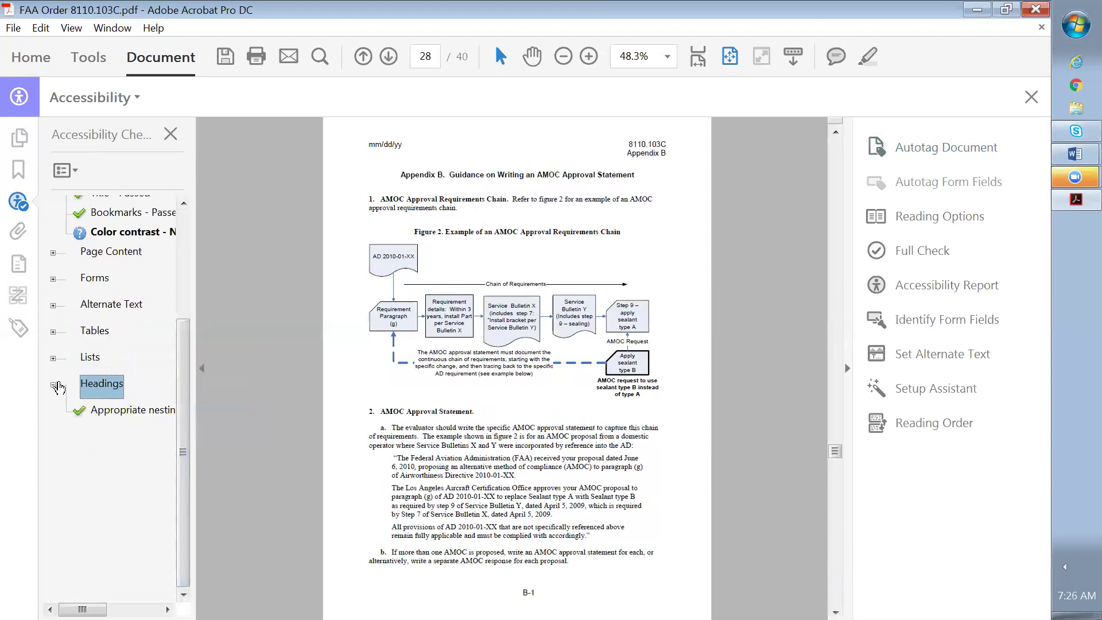
click(53, 385)
scroll(54, 388, up, 3)
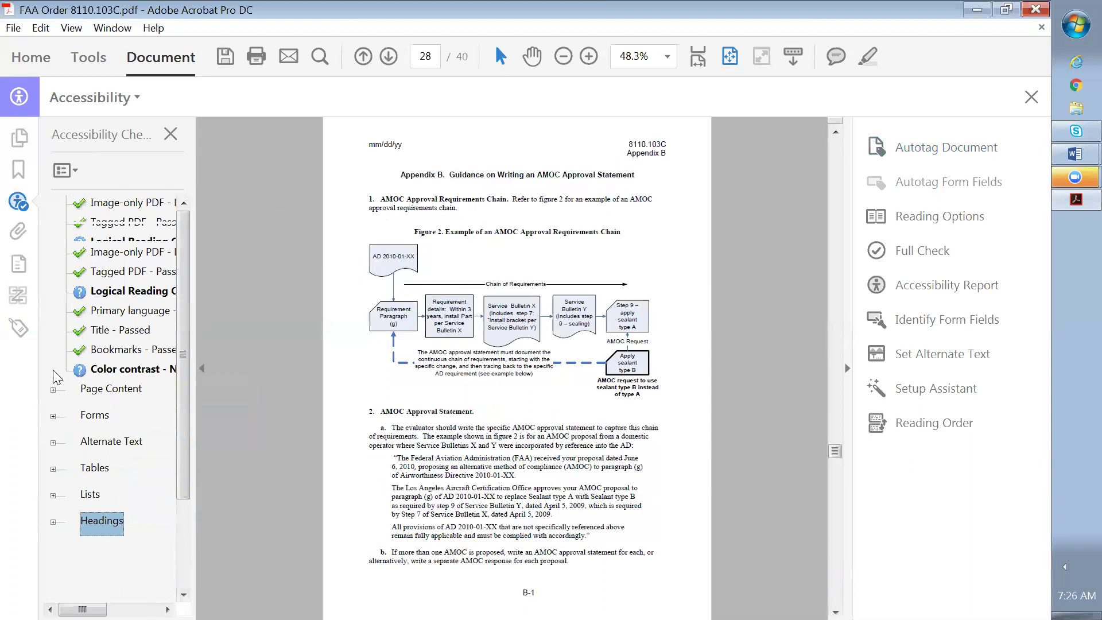
scroll(54, 252, up, 2)
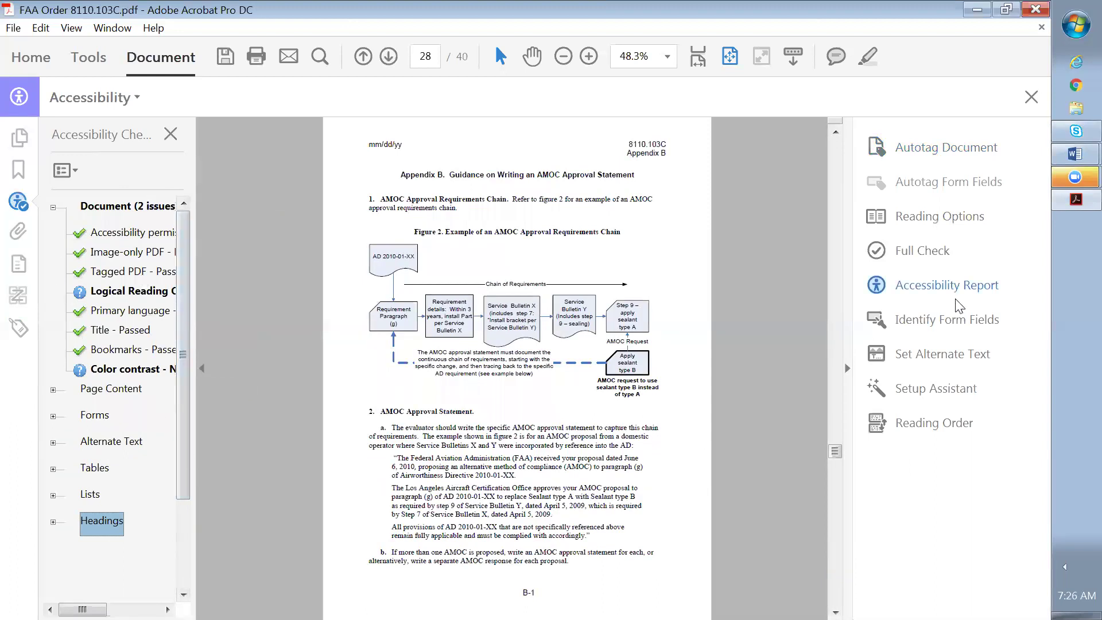